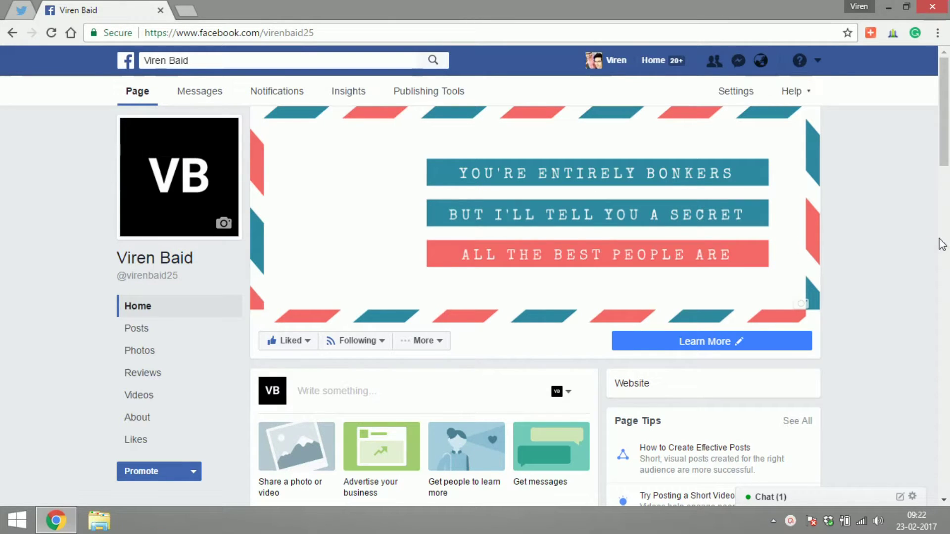
Start a new ad using Create Ads from the Facebook account menu
click(818, 61)
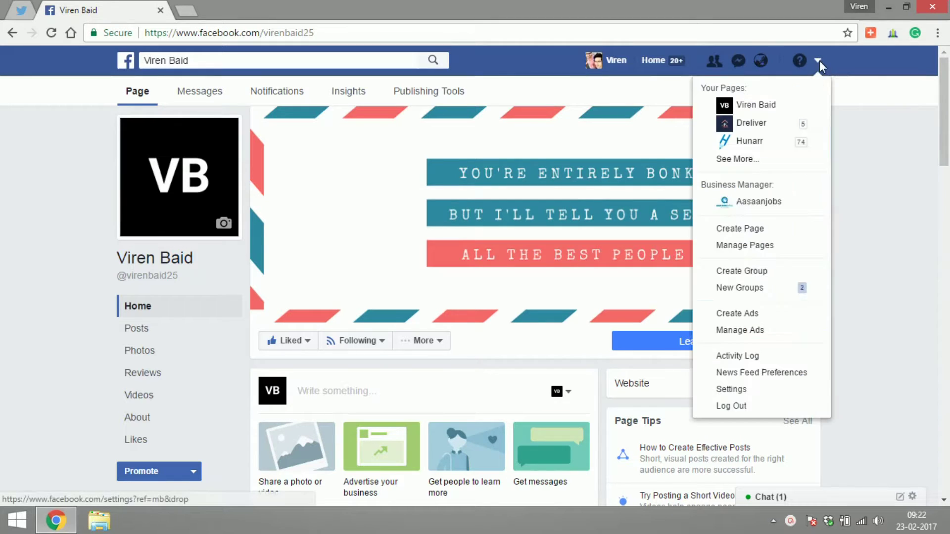
click(756, 315)
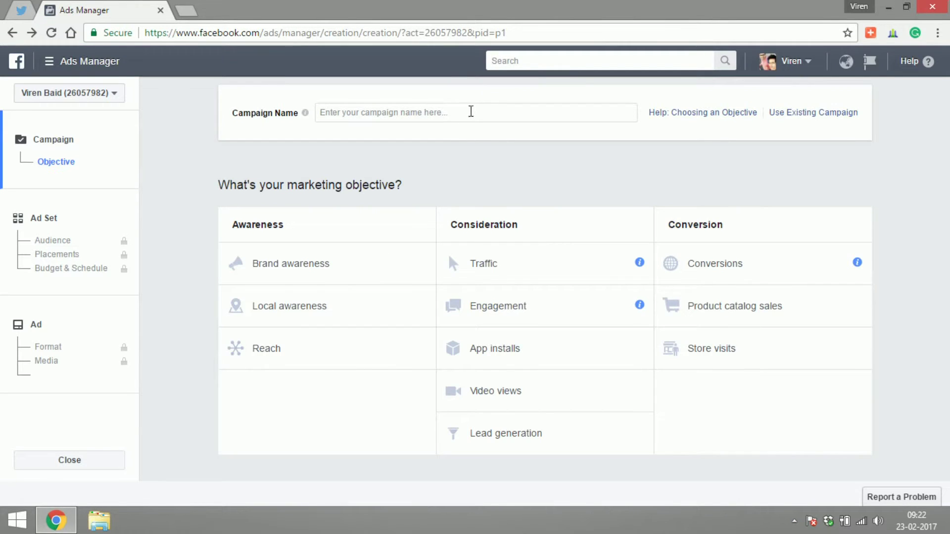
Name the campaign 'Lead Generation', choose the Lead generation objective, and continue
click(456, 117)
text(Lead G)
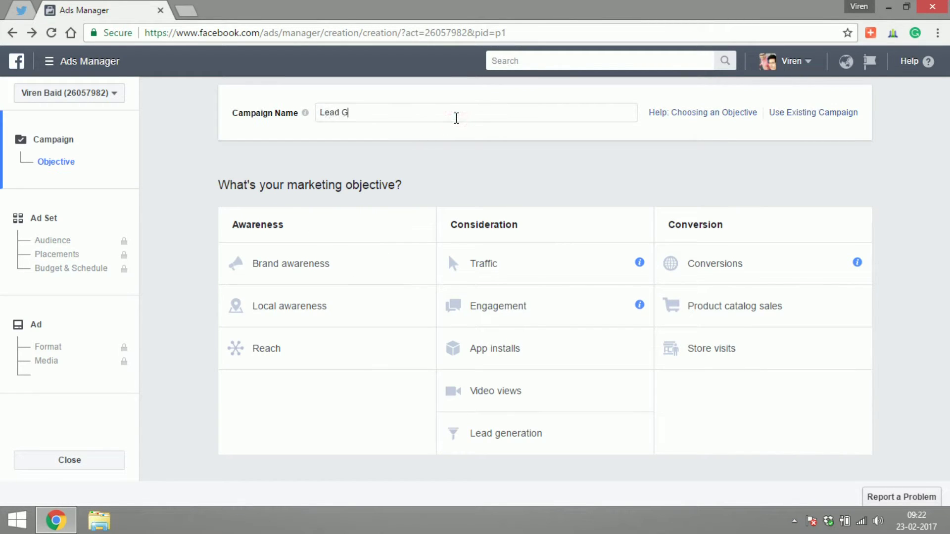
text(eneration)
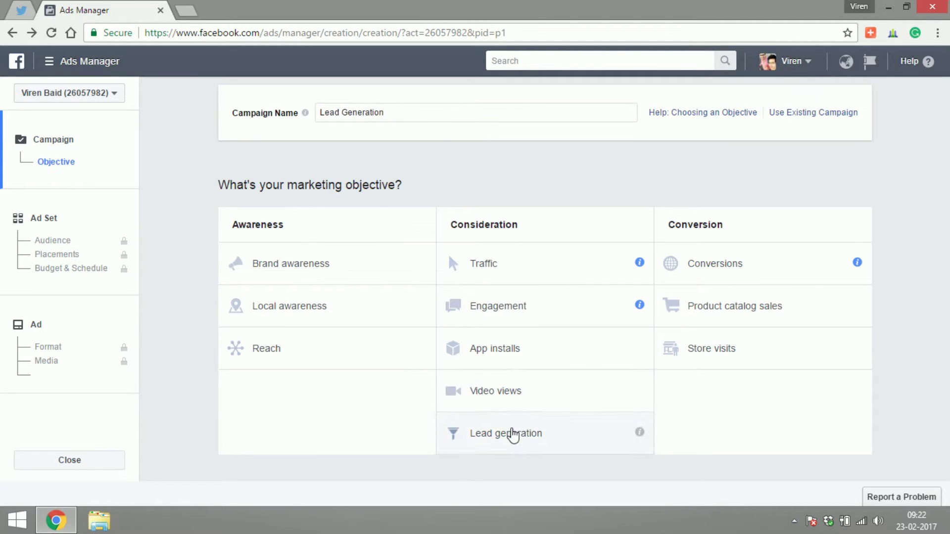
click(582, 445)
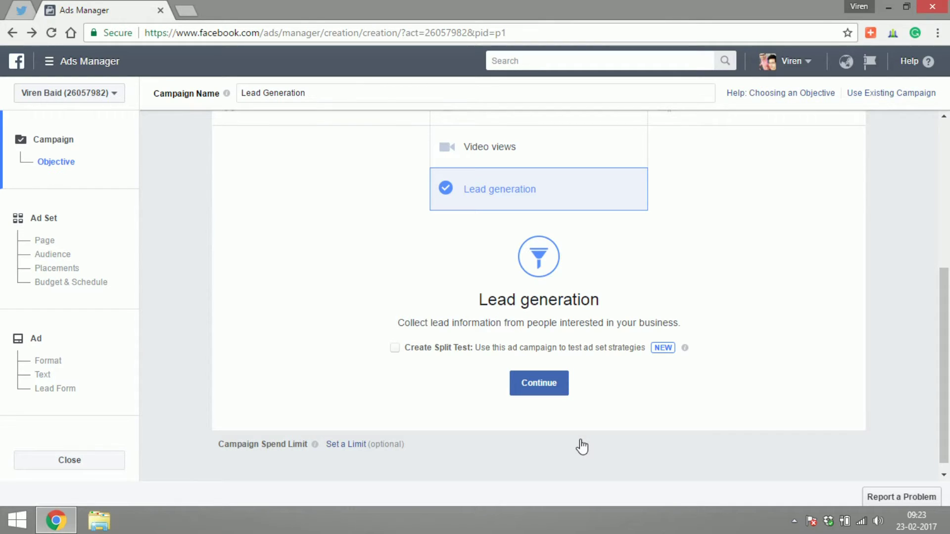
click(532, 399)
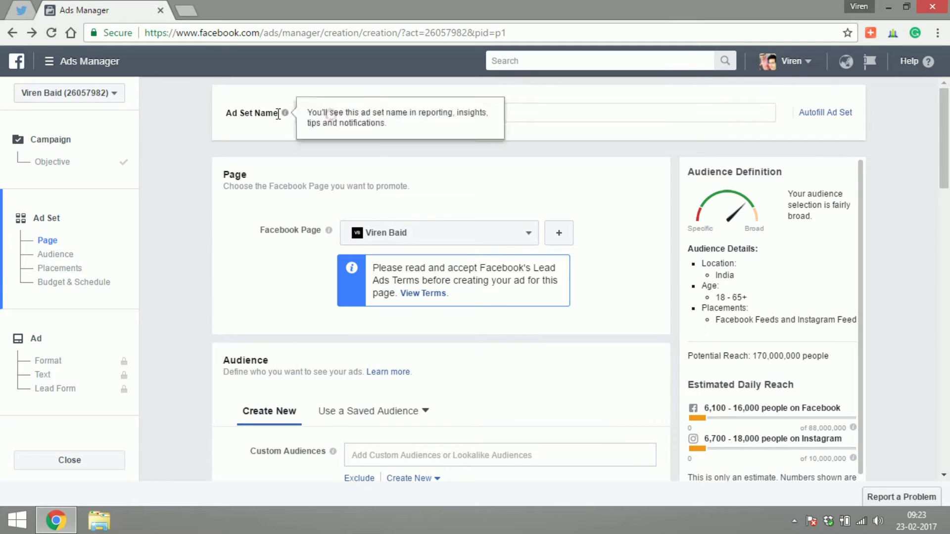
Rename the ad set to 'Page Admins' and agree to the page's Lead Ads Terms
drag(338, 112, 291, 133)
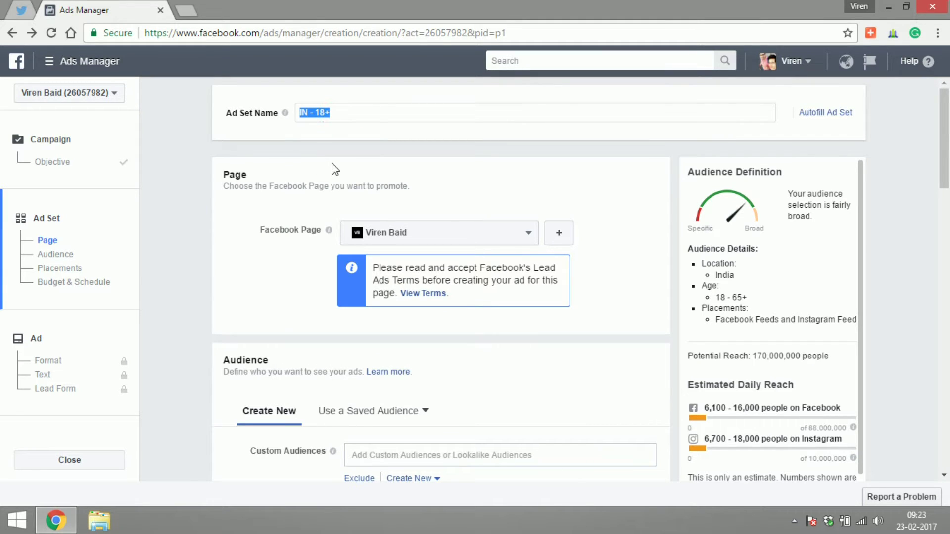
text(Page Admins)
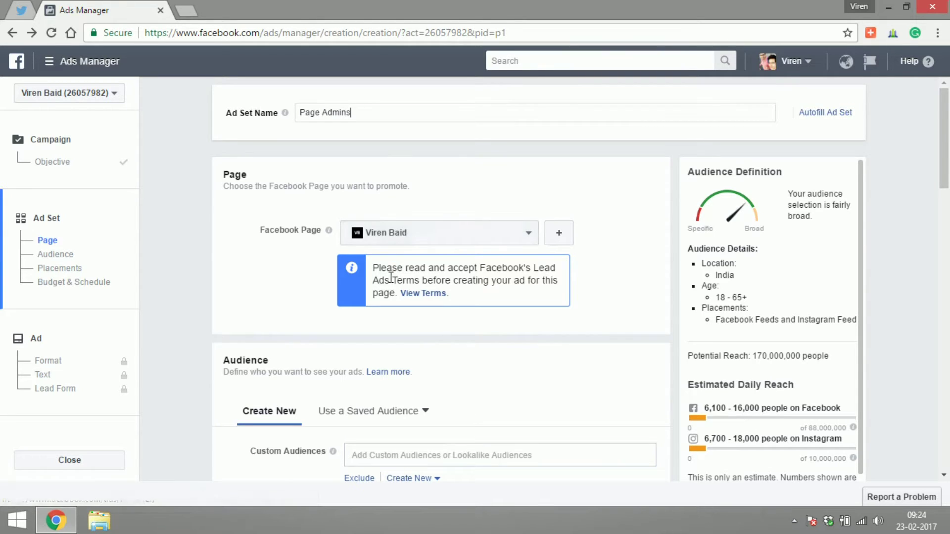
click(417, 295)
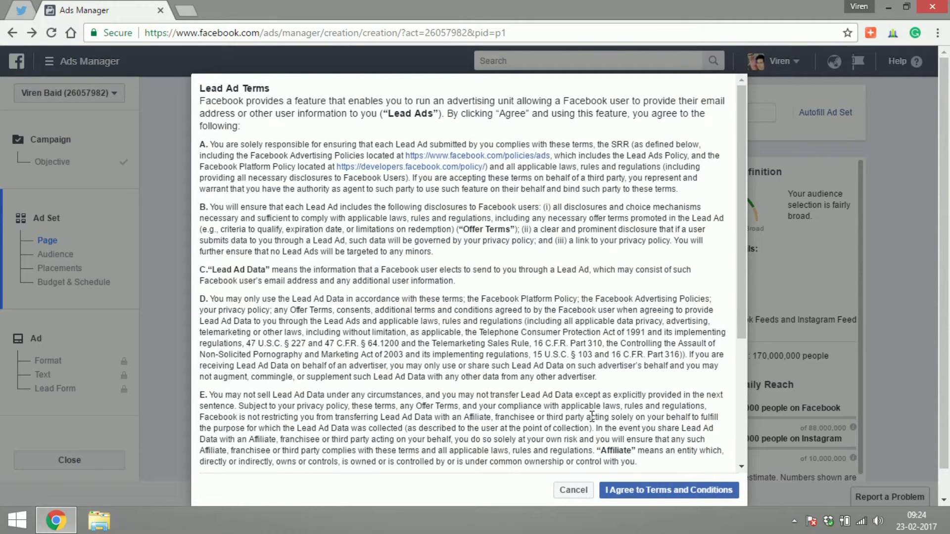
click(629, 492)
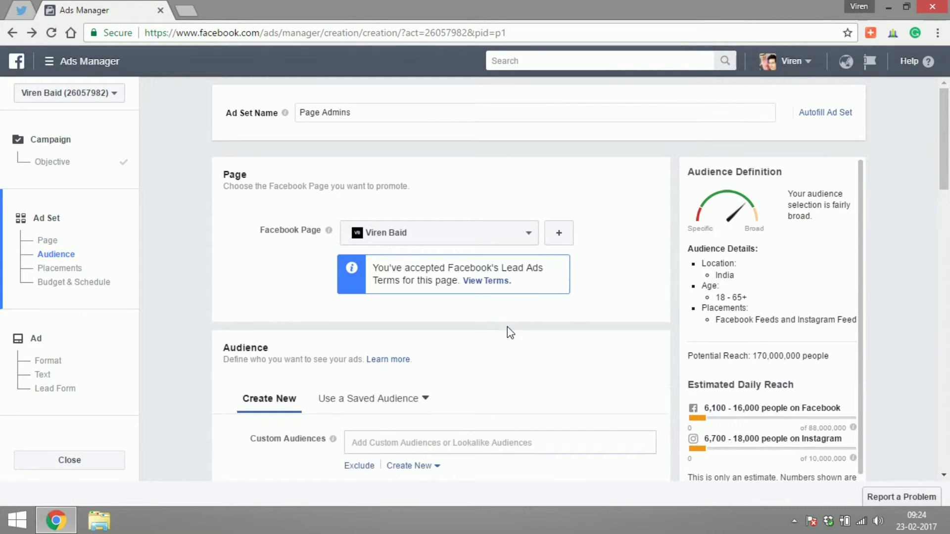
Replace India with Mumbai, New Delhi, Pune, Bangalore and Hyderabad as target locations
scroll(942, 149, down, 1)
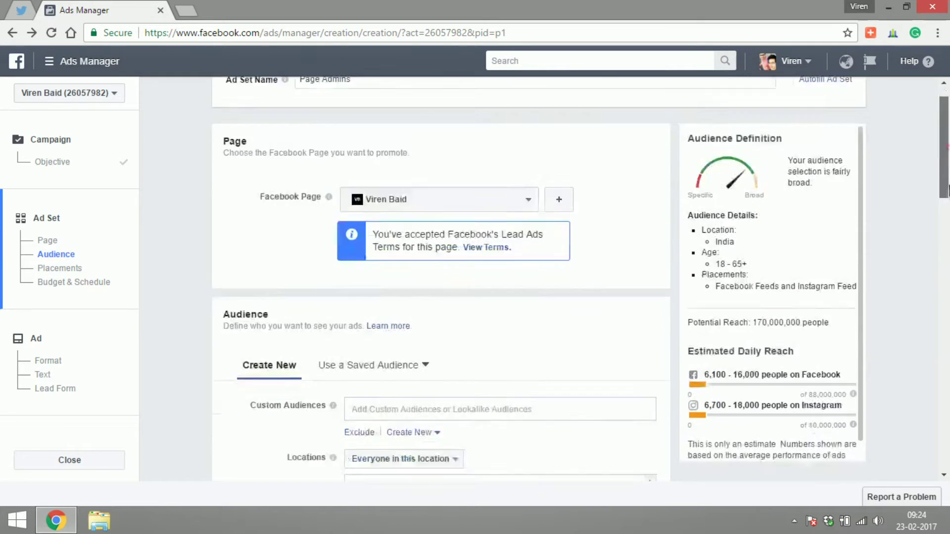
scroll(947, 190, down, 2)
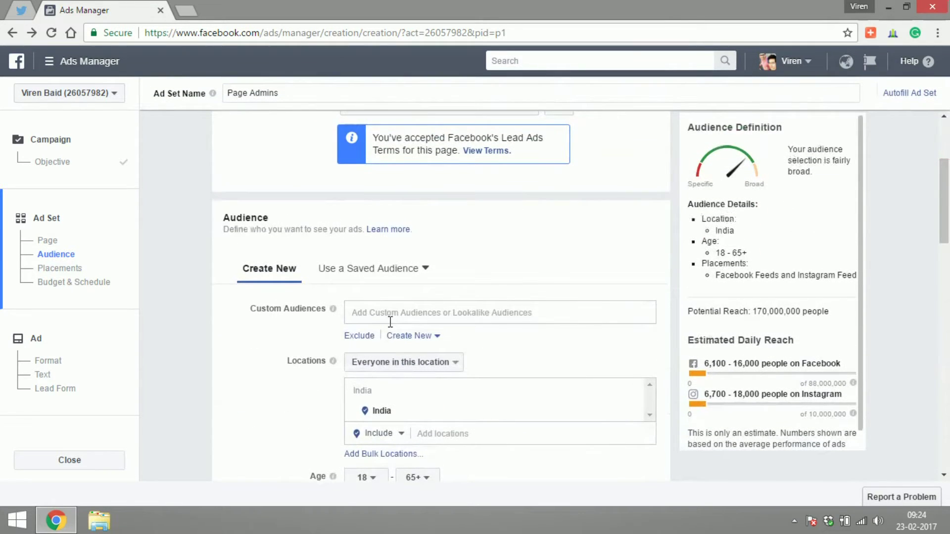
click(638, 411)
text(mumbai)
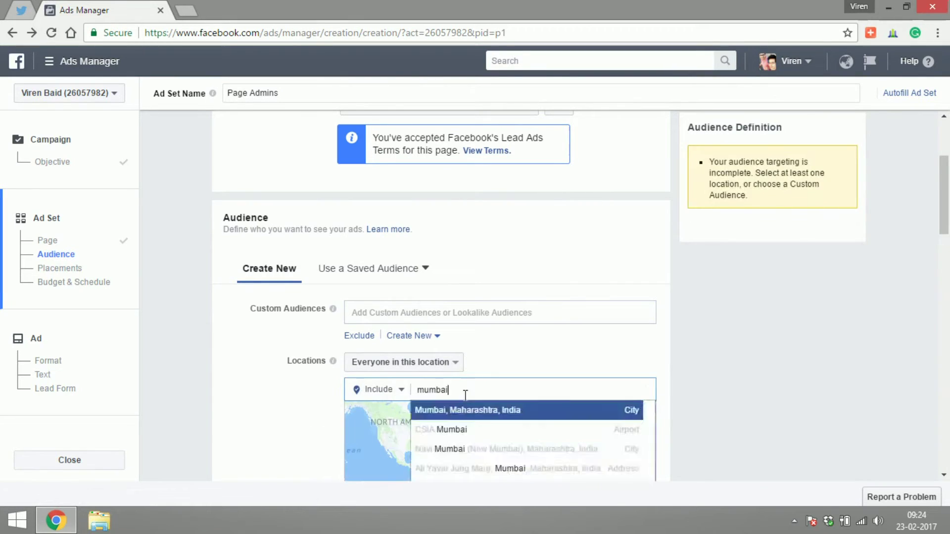
key(Return)
text(new delhi)
key(Return)
text(pune)
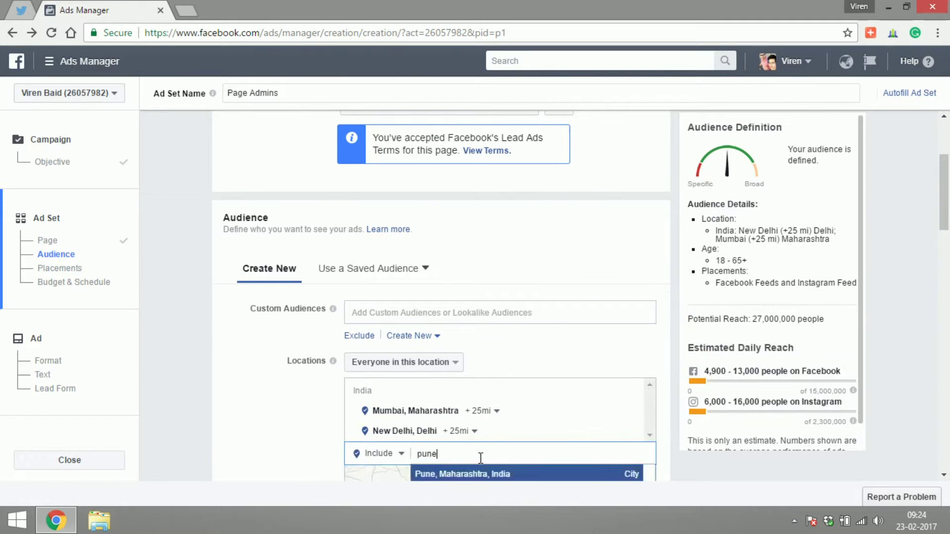
key(Return)
text(bangalore)
key(Return)
text(kol)
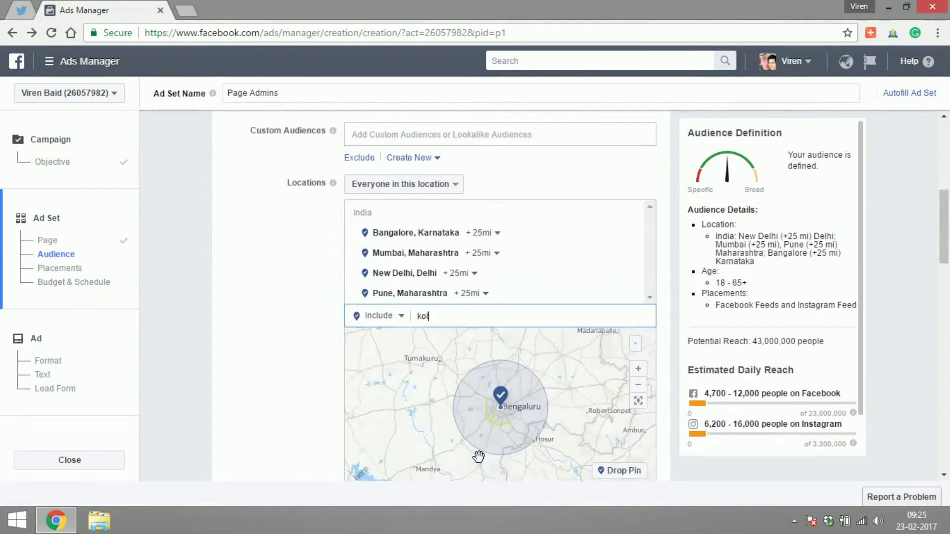
key(Return)
click(631, 251)
click(511, 315)
text(hyder)
click(476, 339)
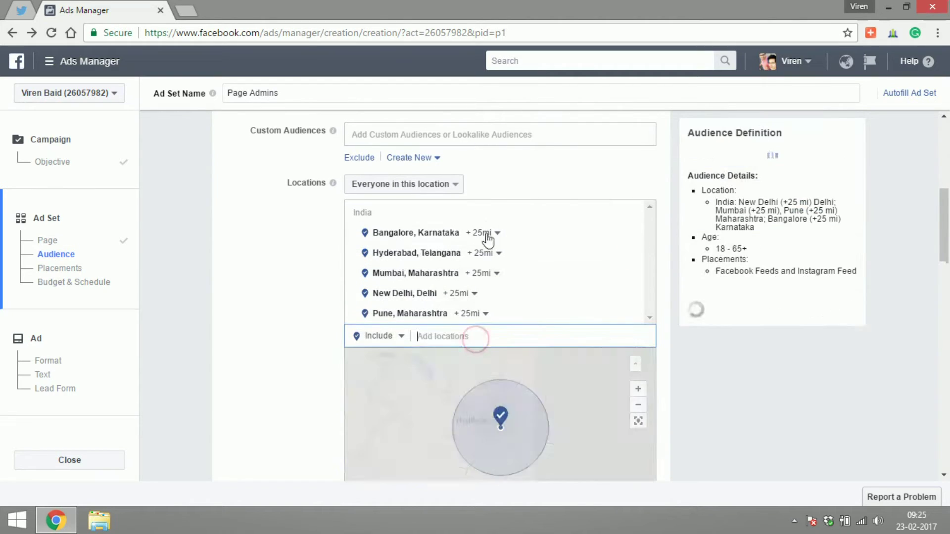
Set a 10 mi radius on each of the five target cities
click(488, 232)
click(483, 253)
drag(483, 298, 473, 363)
click(481, 273)
click(460, 293)
click(470, 313)
drag(482, 378, 472, 378)
Set the age range to 22–40 and add English (All) as the language
scroll(495, 376, down, 5)
click(366, 232)
click(366, 318)
click(417, 233)
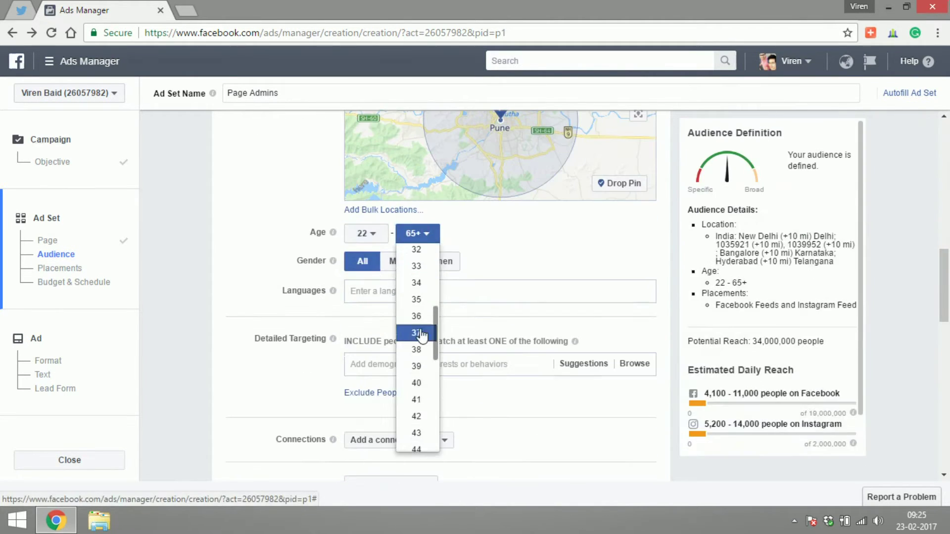
click(417, 332)
click(356, 290)
text(english)
key(Return)
Target College grad education, narrowed further to Facebook Page Admins
scroll(495, 296, down, 3)
click(634, 255)
click(495, 290)
click(418, 278)
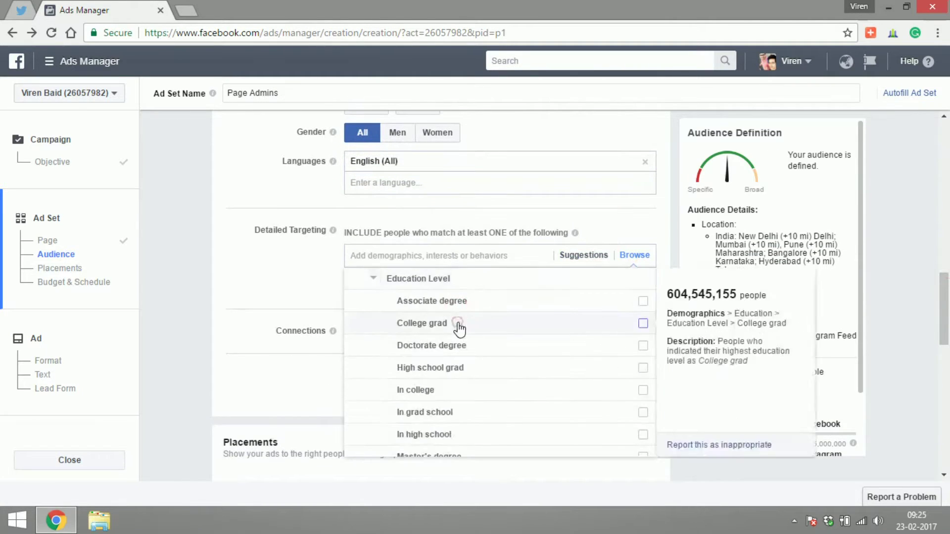
click(460, 324)
click(436, 333)
text(facebook pag)
click(403, 381)
click(248, 328)
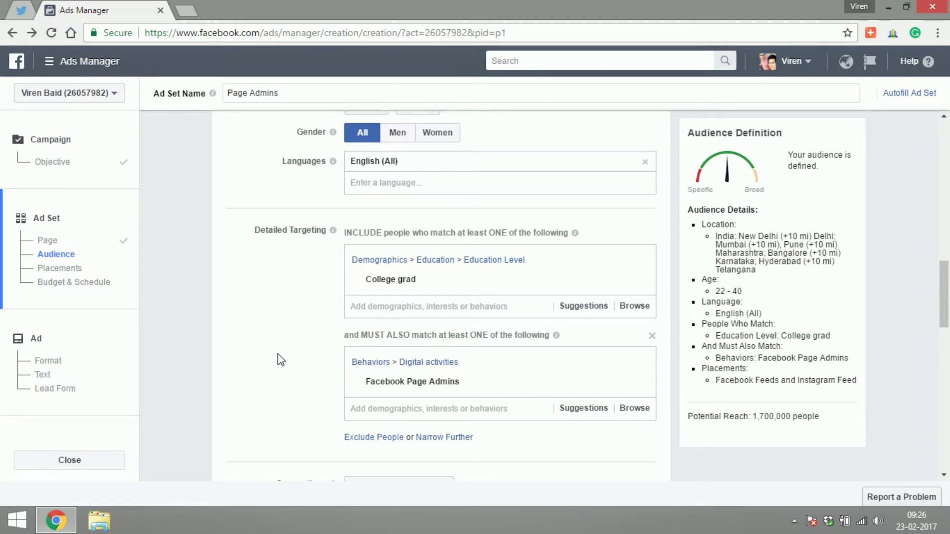
drag(944, 312, 948, 349)
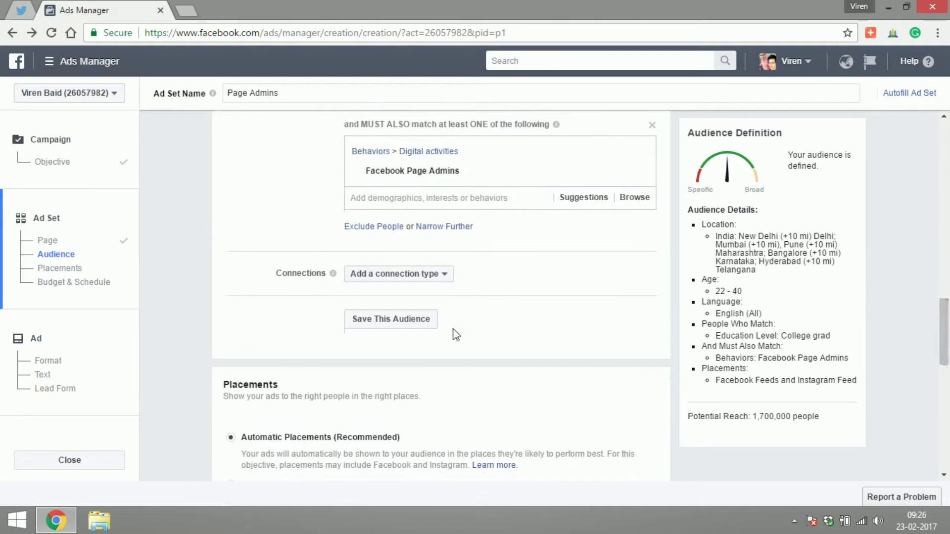
Add a Facebook Pages connection excluding people who like your Page
click(402, 278)
mouse_move(390, 294)
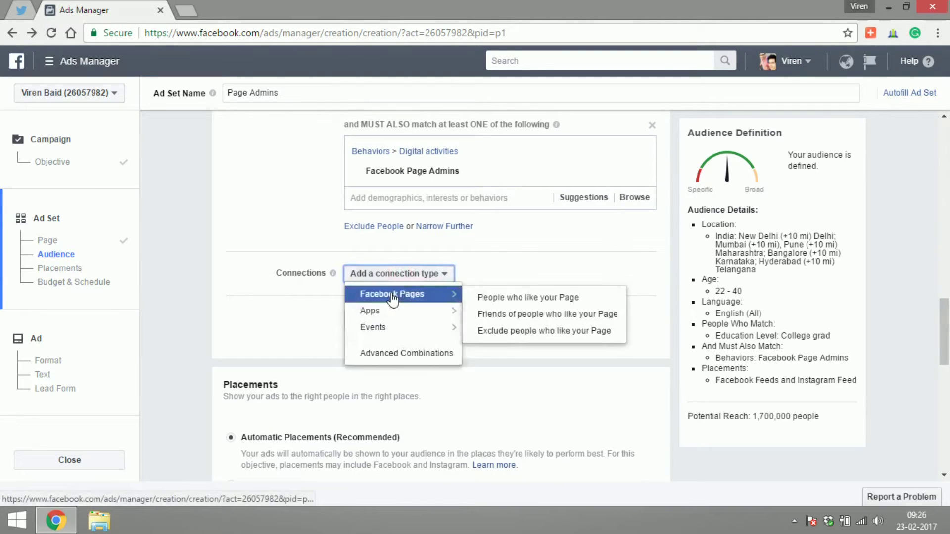
click(483, 331)
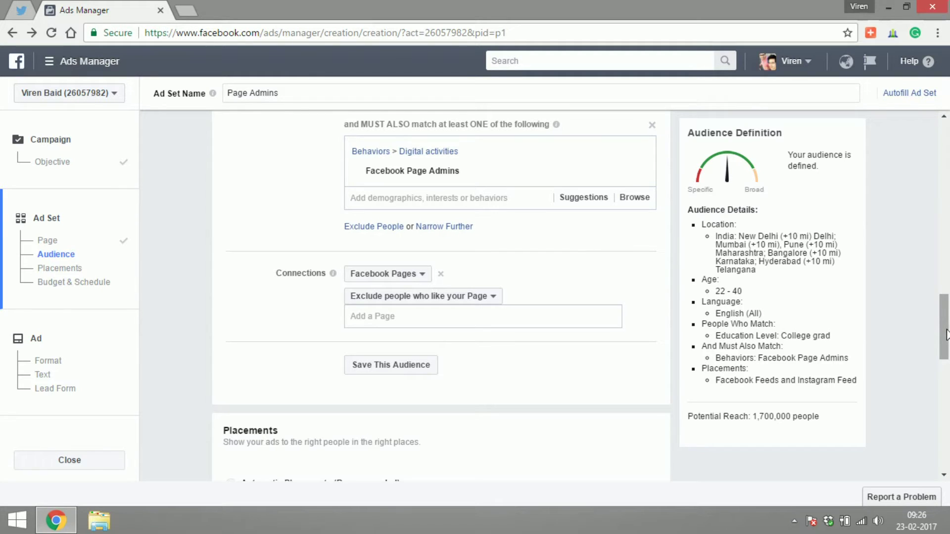
scroll(946, 334, down, 5)
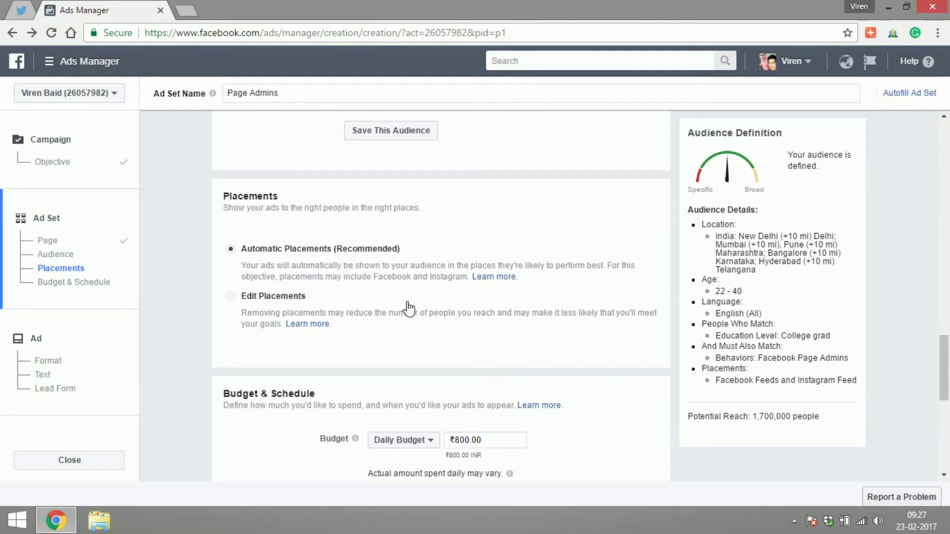
Switch to Edit Placements and expand the individual Facebook platform placements
click(273, 302)
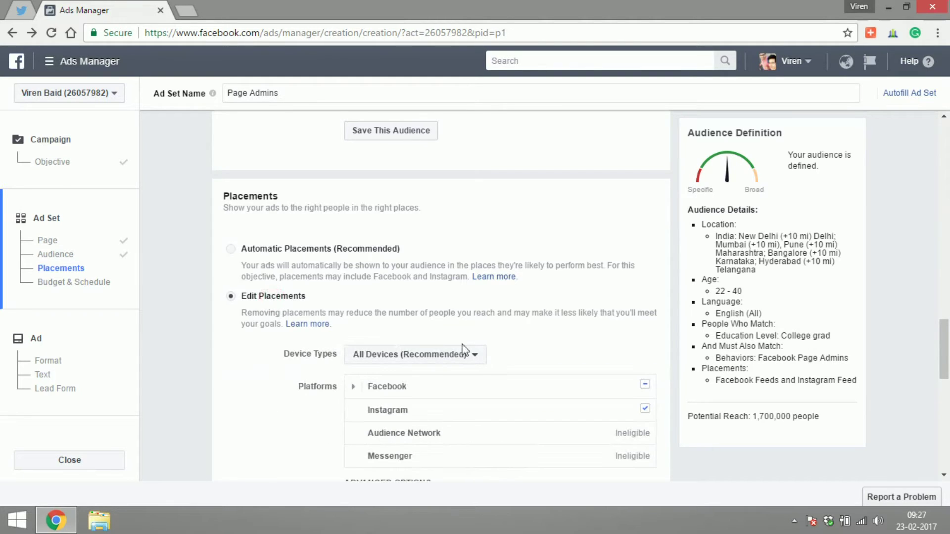
scroll(948, 328, down, 2)
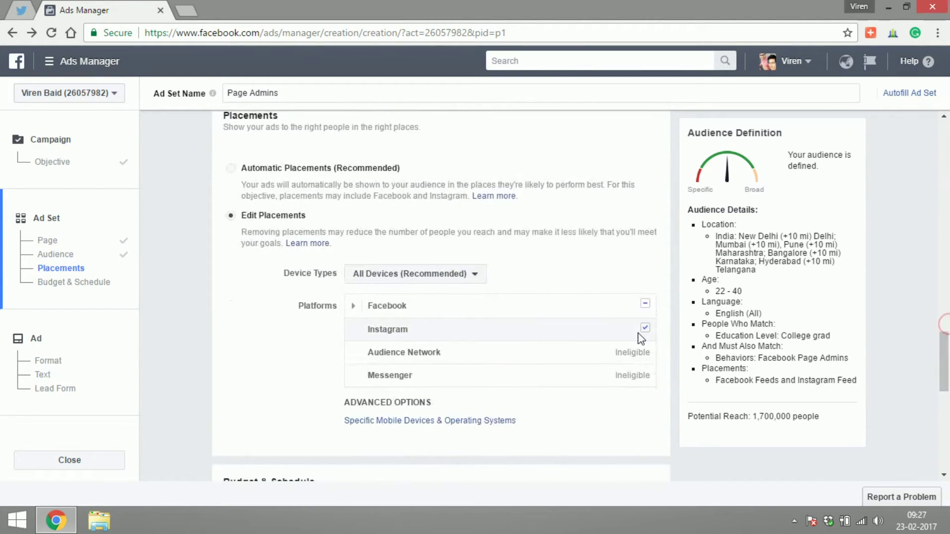
mouse_move(642, 328)
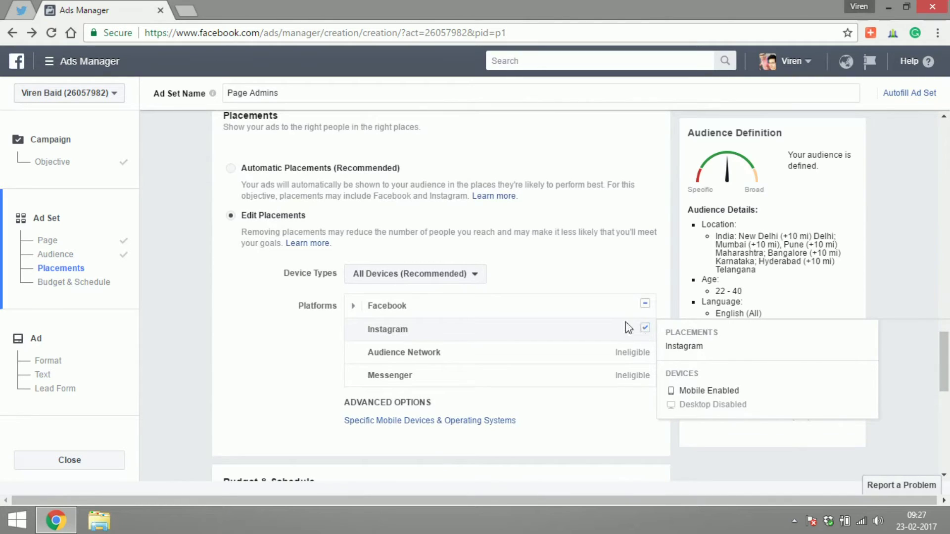
mouse_move(604, 303)
mouse_move(421, 307)
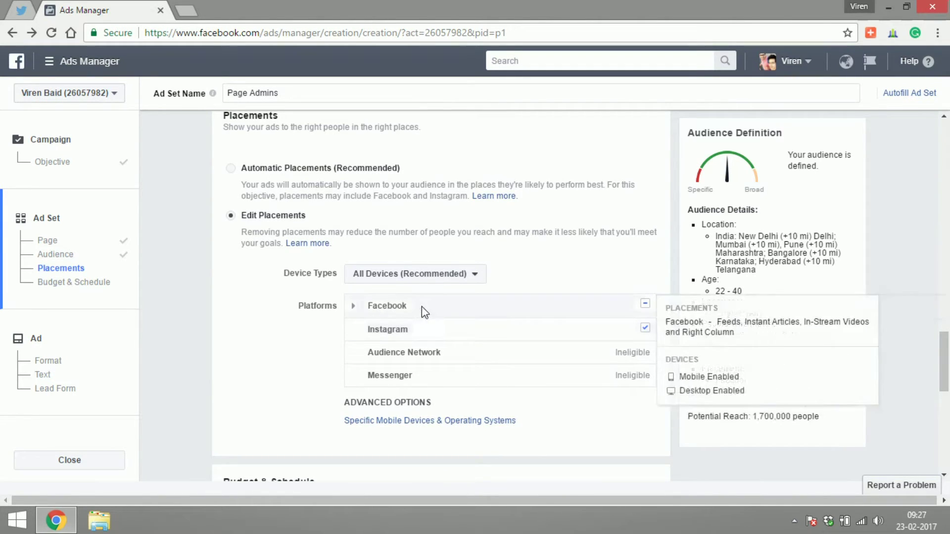
click(386, 307)
click(353, 305)
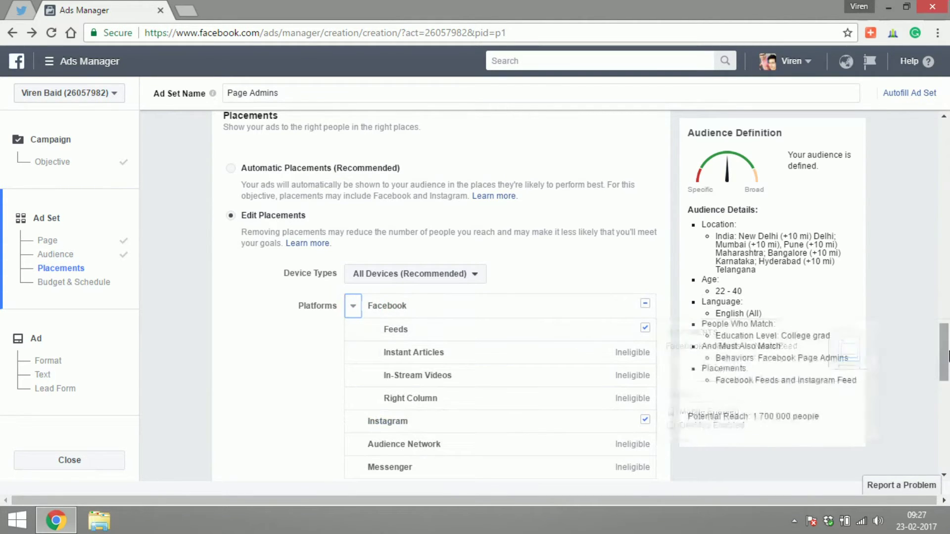
drag(946, 356, 947, 375)
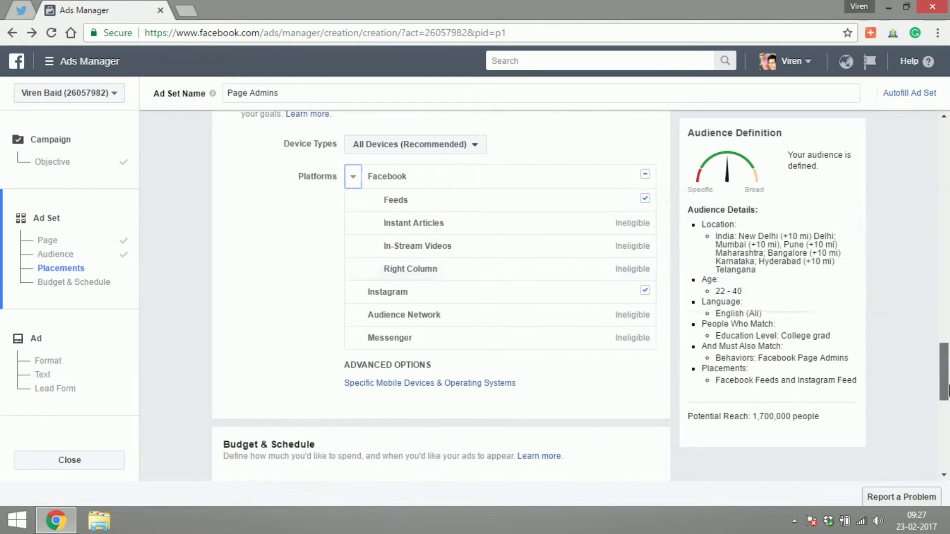
scroll(947, 391, down, 5)
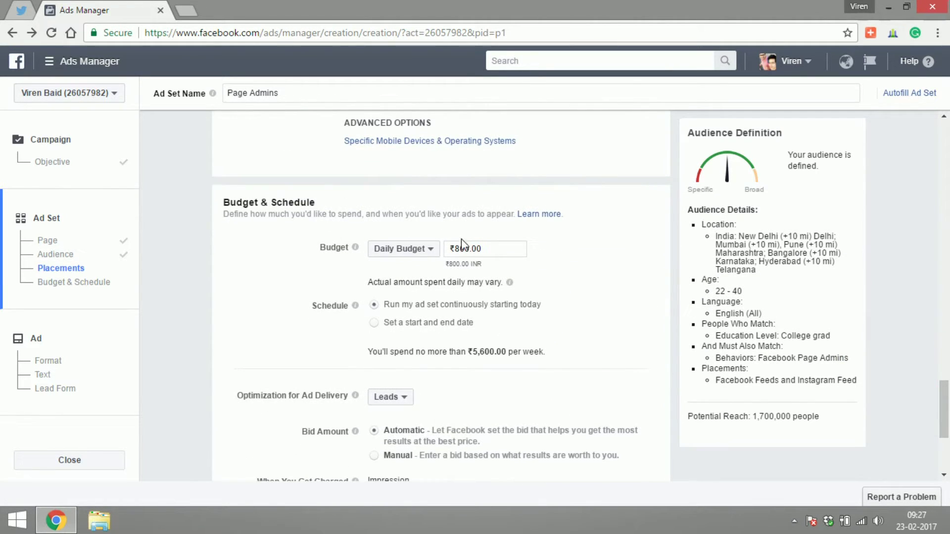
Change the daily budget from ₹80 to ₹100.00
click(464, 248)
drag(464, 249, 455, 250)
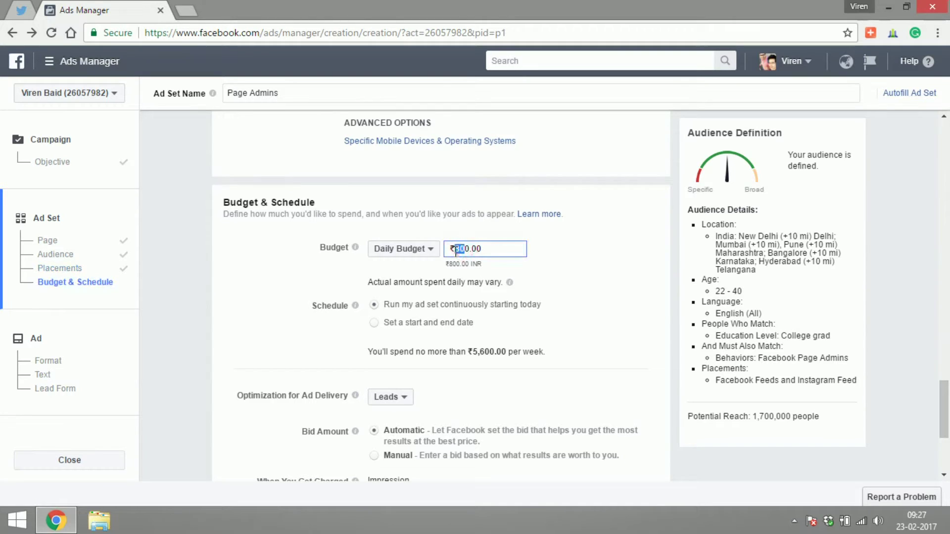
text(10)
click(569, 271)
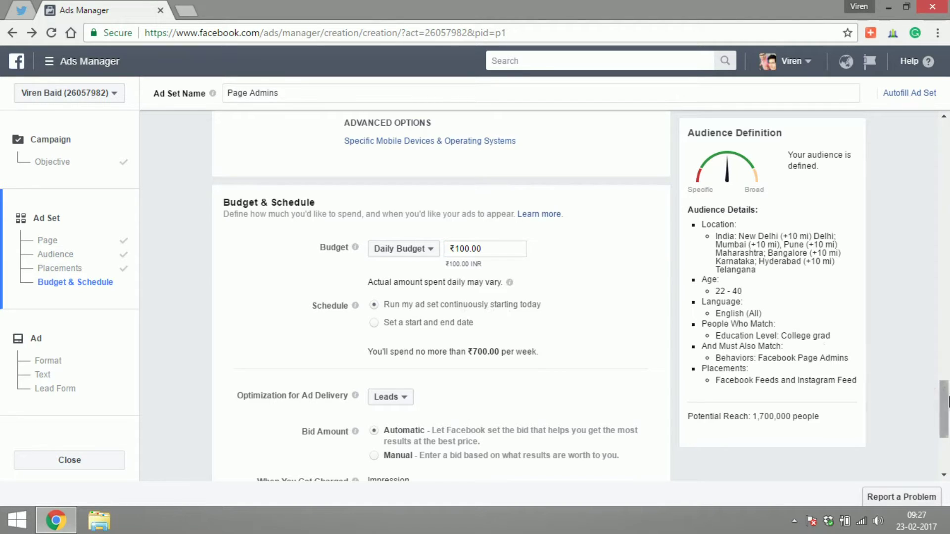
drag(945, 403, 947, 422)
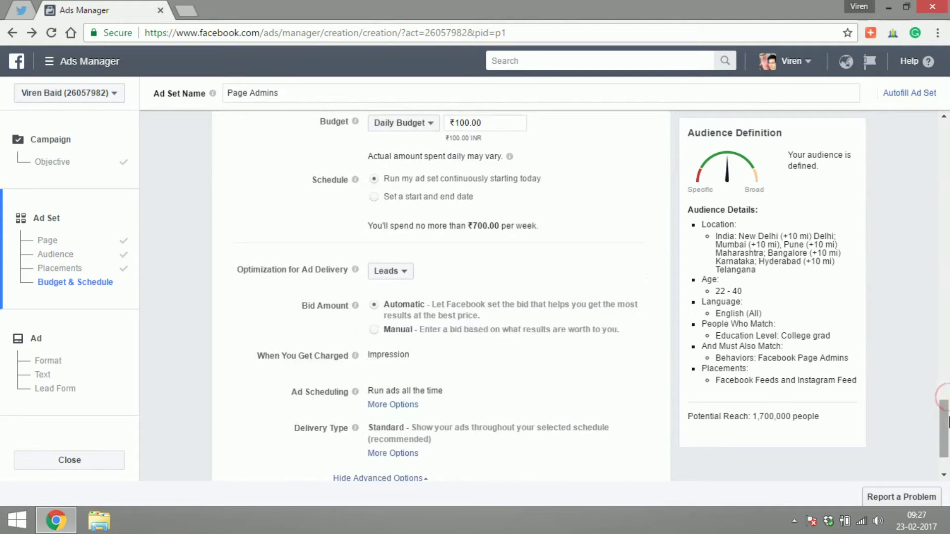
Keep delivery optimized for Leads, expand the delivery type options, and finish the ad set
click(383, 271)
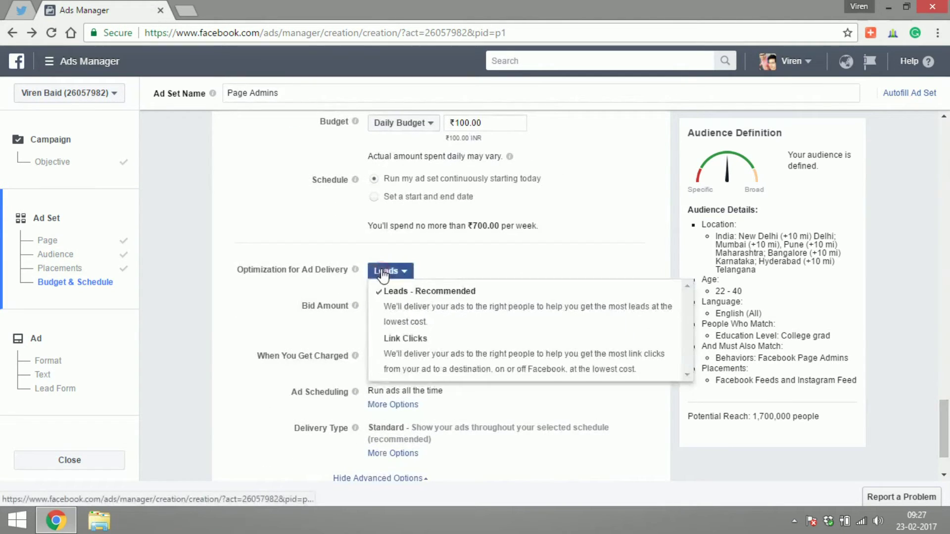
click(429, 322)
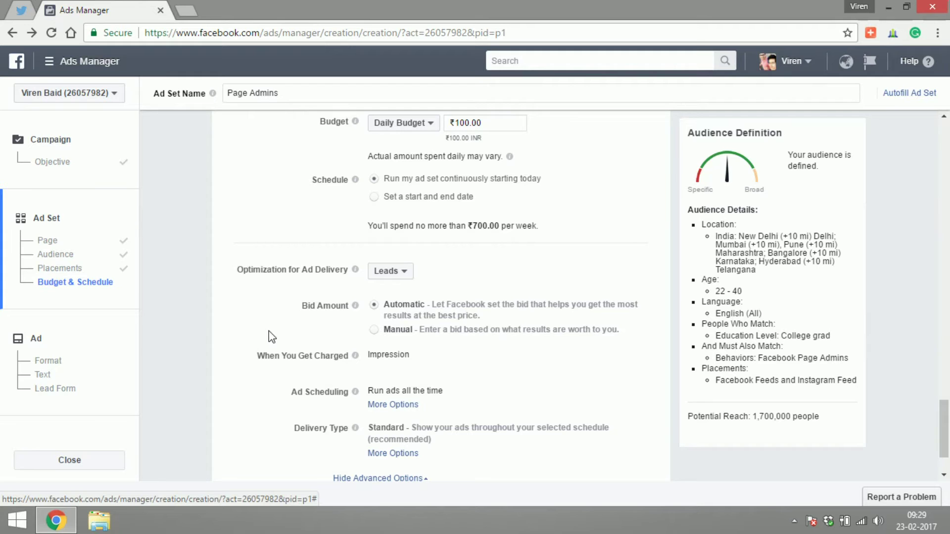
scroll(272, 337, down, 2)
mouse_move(282, 328)
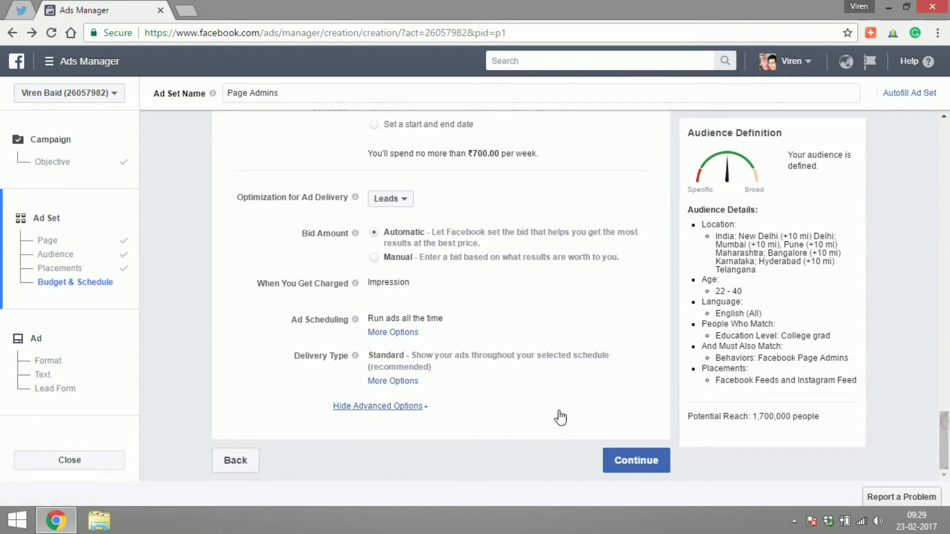
click(398, 381)
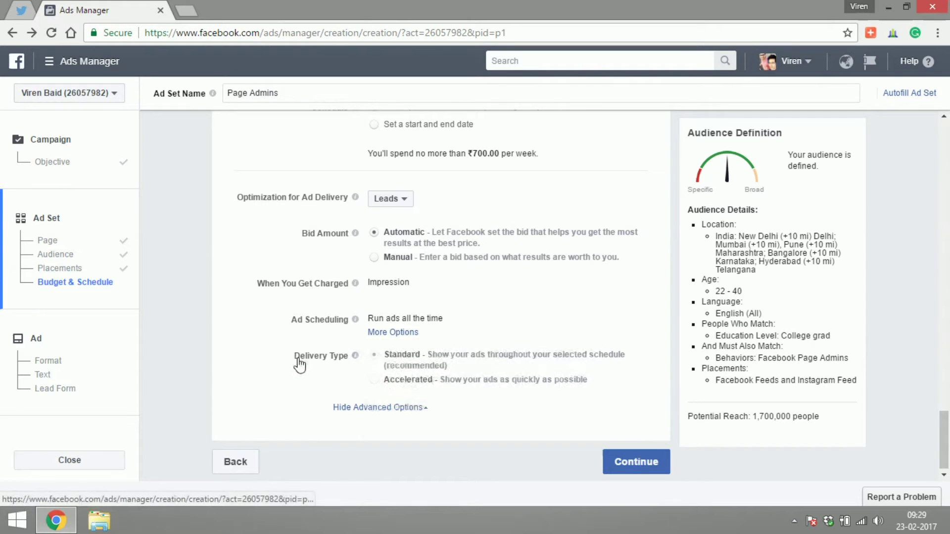
click(630, 467)
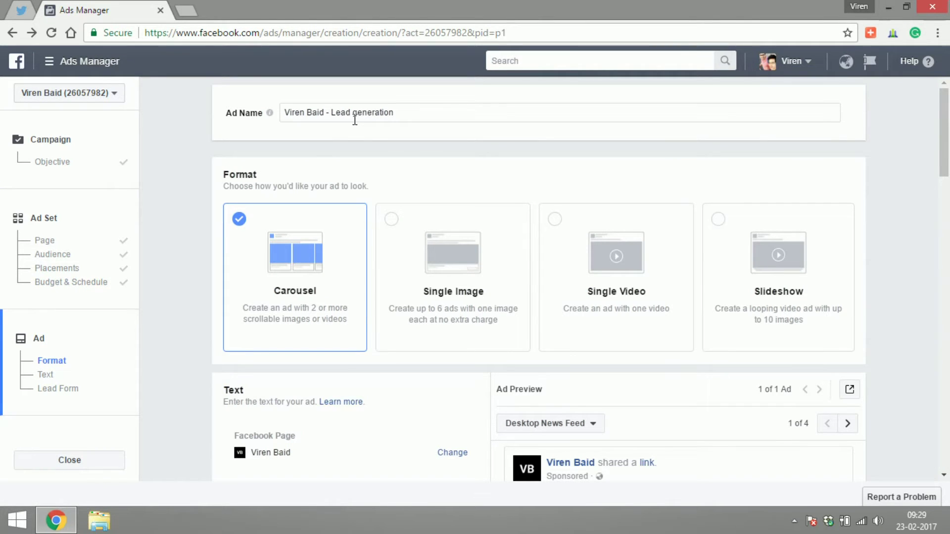
Choose the Single Image format and remove the old 828 × 315 image
click(448, 270)
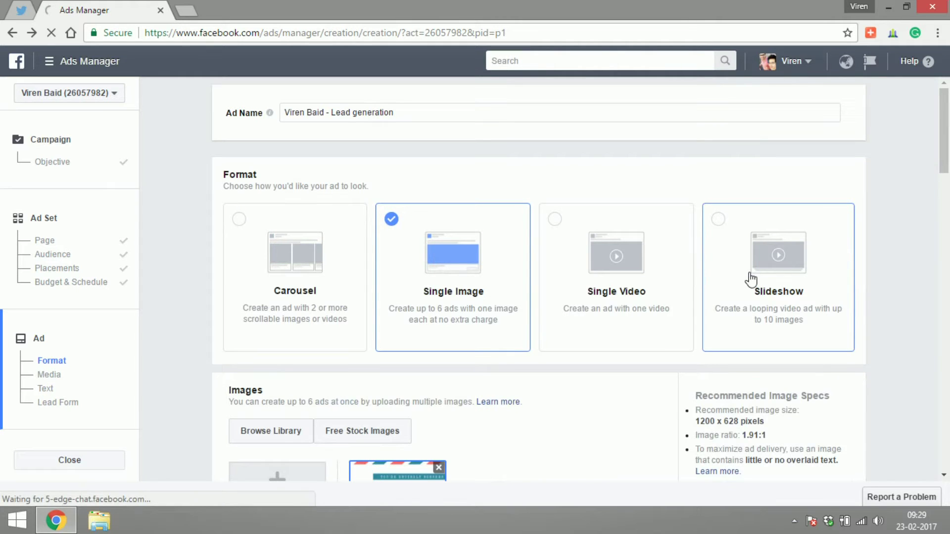
scroll(542, 389, down, 1)
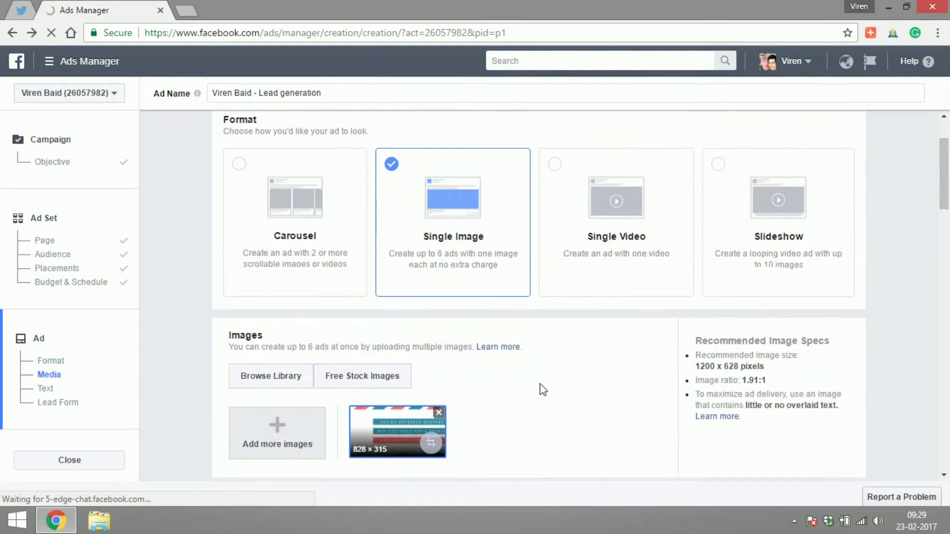
click(438, 412)
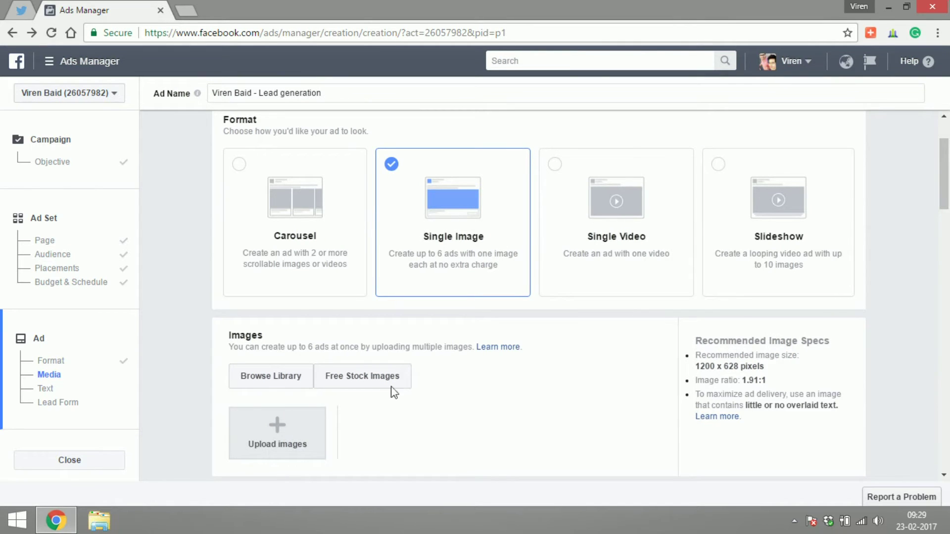
Search free stock images for 'marketing' and use the DIGITAL MARKETING photo
click(373, 382)
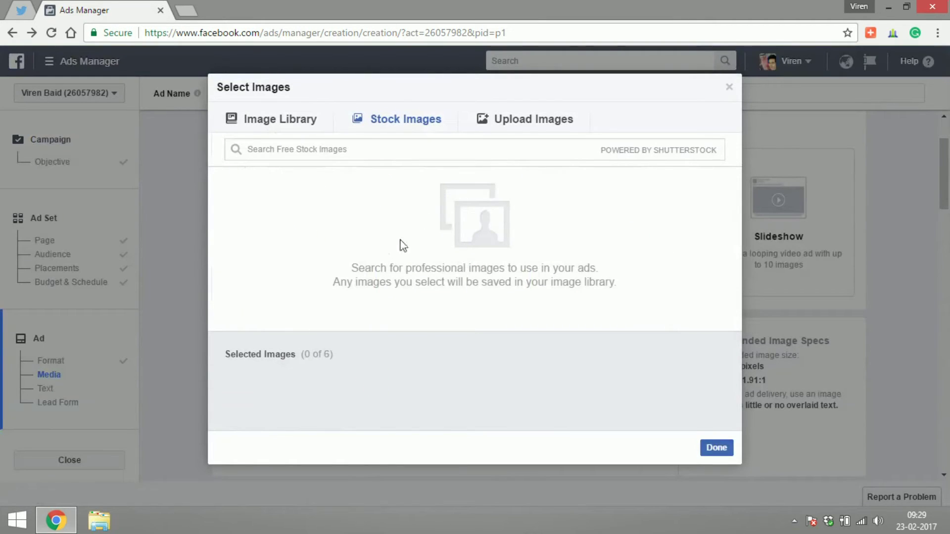
click(397, 150)
text(marketin)
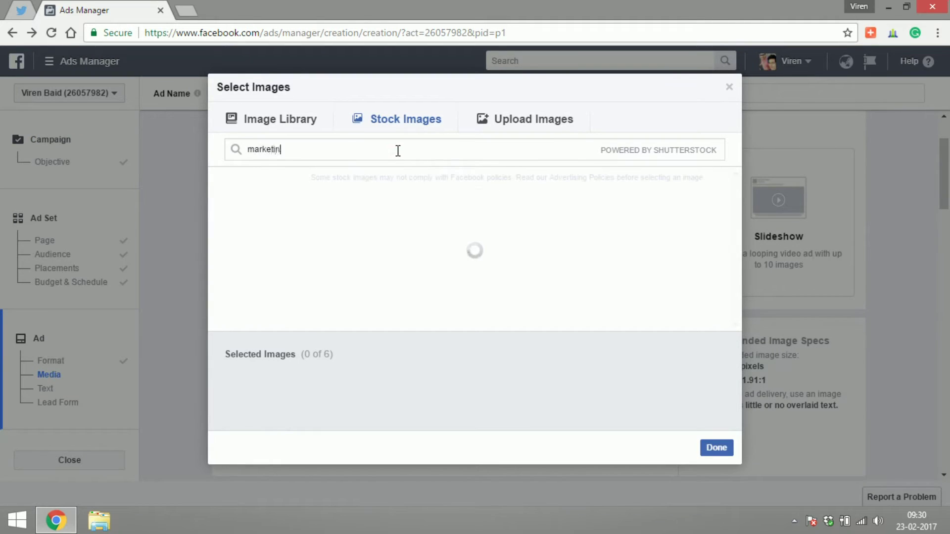
text(g)
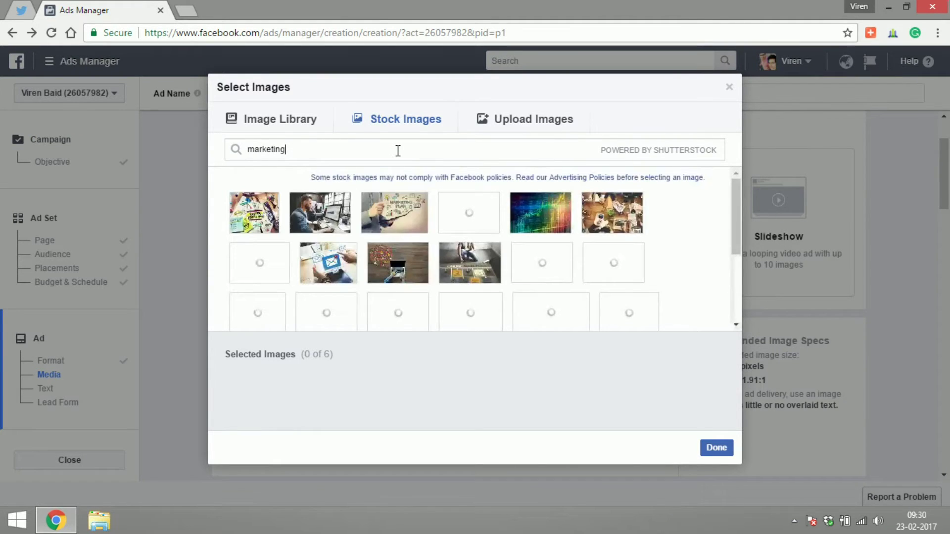
mouse_move(264, 211)
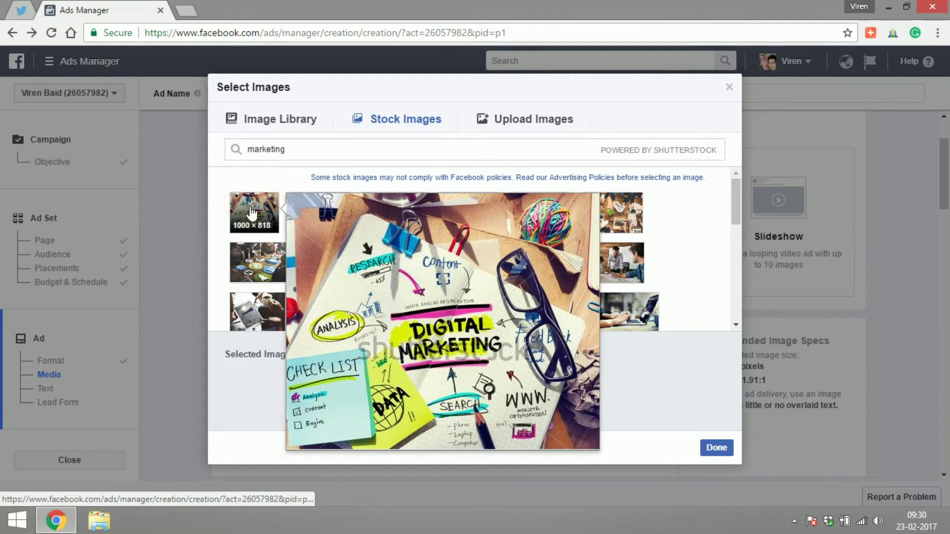
click(256, 214)
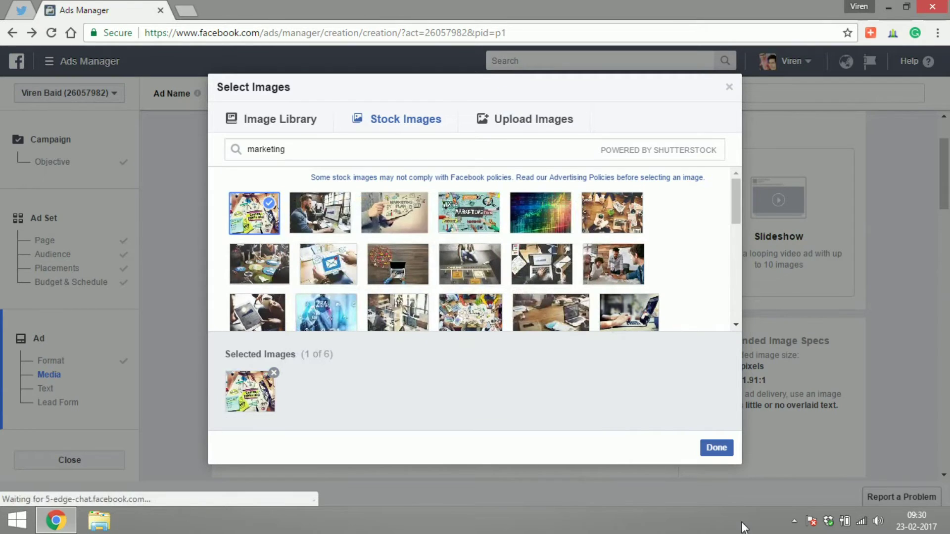
click(718, 449)
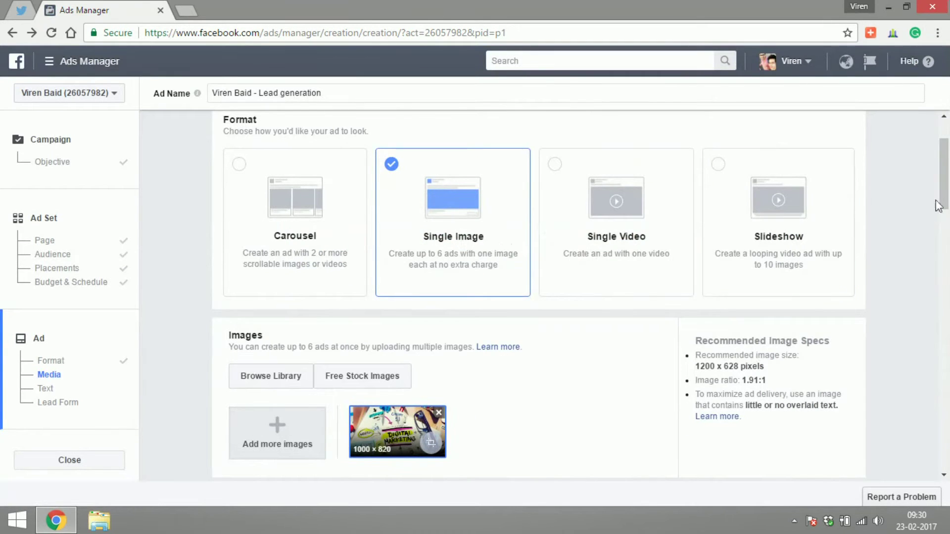
drag(943, 198, 948, 267)
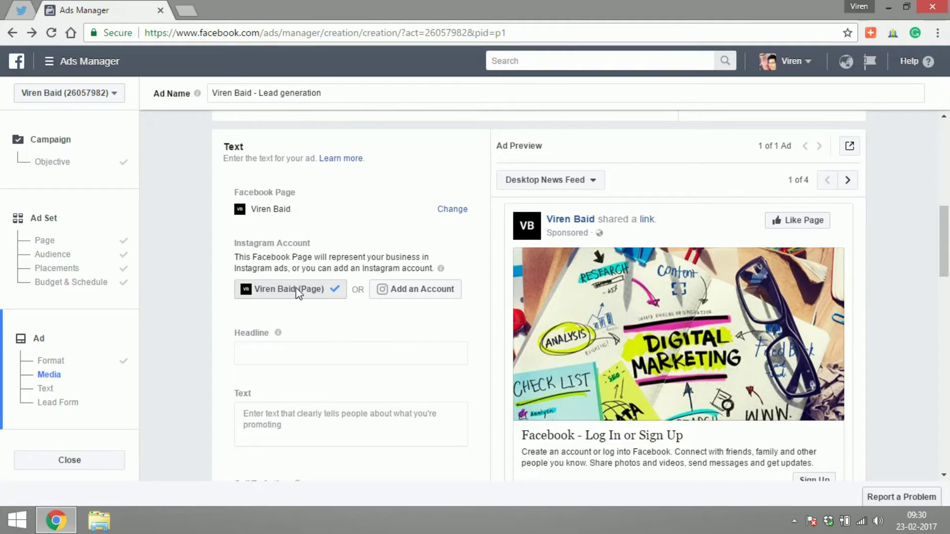
scroll(297, 292, down, 2)
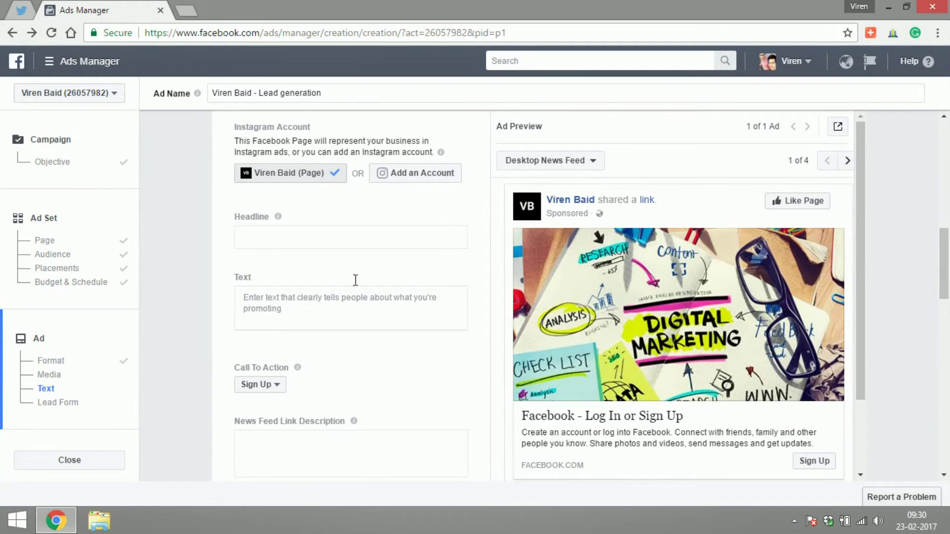
Enter headline 'Learn Digital Marketing Over Emails', the tutorials body text ending 'Subscribe Now!', and Subscribe call to action
click(300, 237)
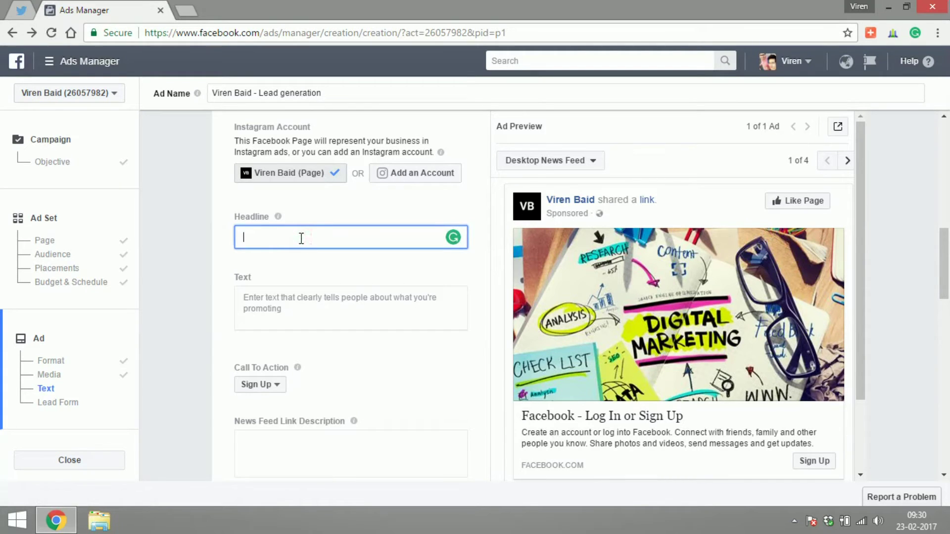
text(Learn Digital Marketing Over Emails)
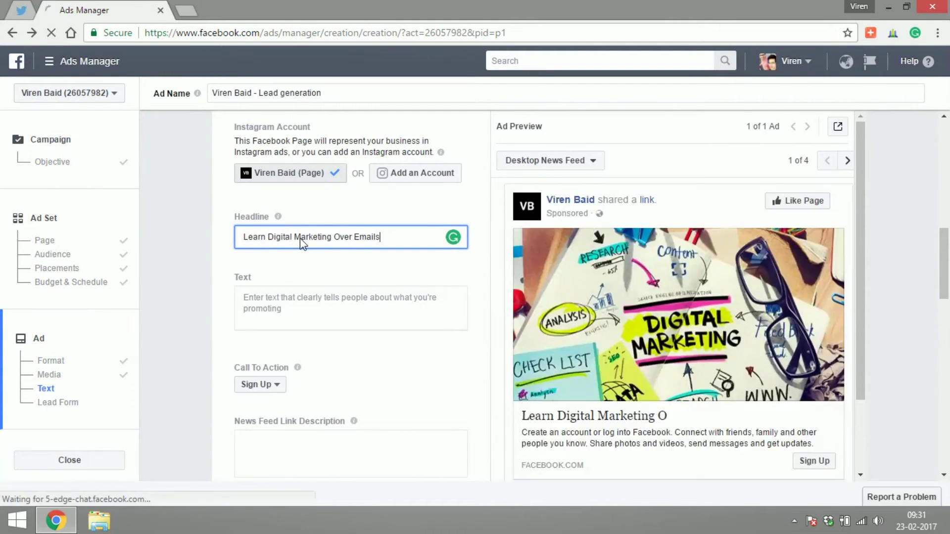
click(246, 302)
text(Video tutorials will be delivered right to your inbox.)
click(260, 385)
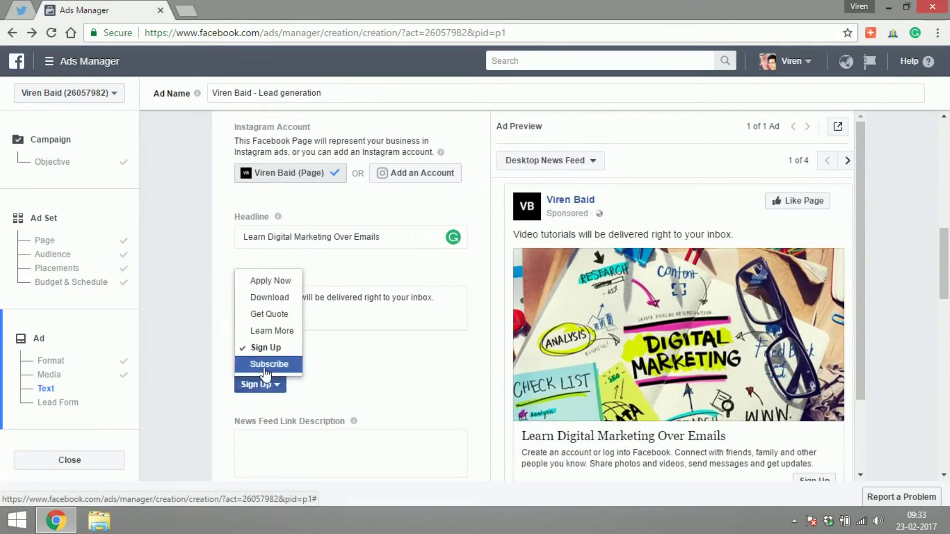
click(267, 365)
click(452, 298)
text(Subscribe Now!)
Add the 'Subscribe now and start receiving tutorials immediately.' description and display link virenbaid.com
click(311, 459)
text(Subscribe now and start receiving tutorials immediately.)
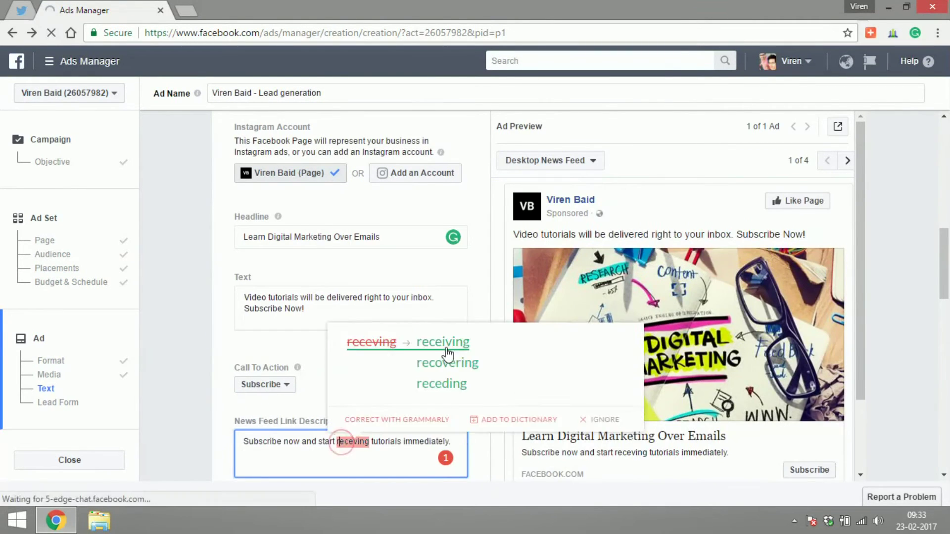
click(441, 342)
scroll(435, 176, down, 5)
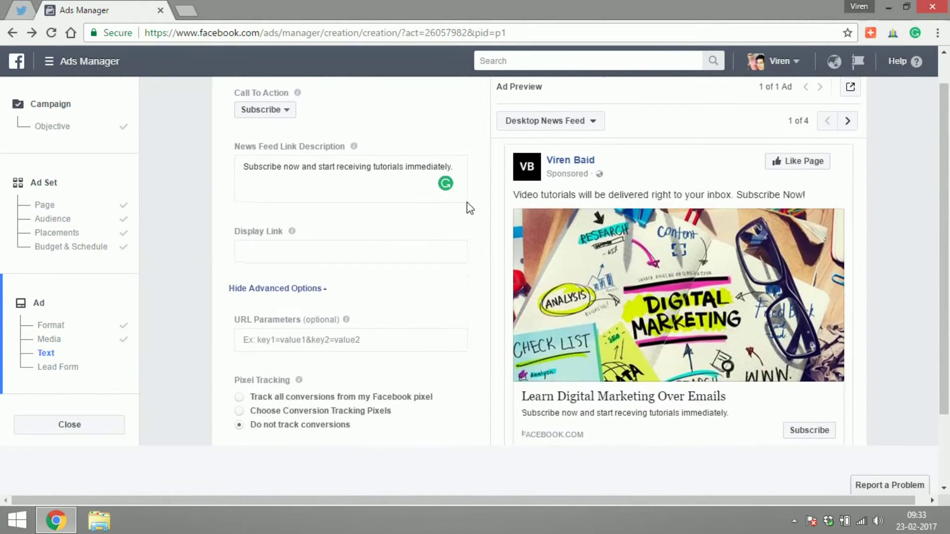
click(332, 257)
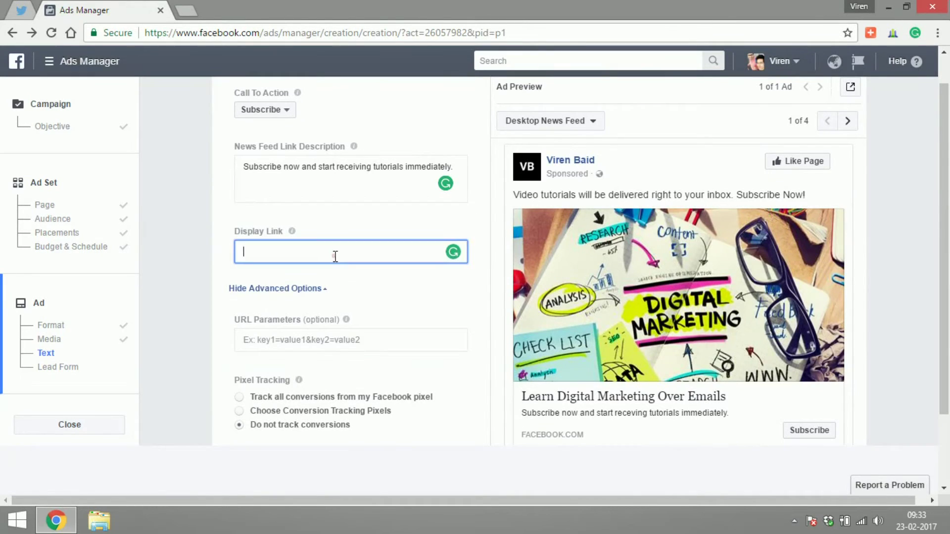
text(virenbaid.com)
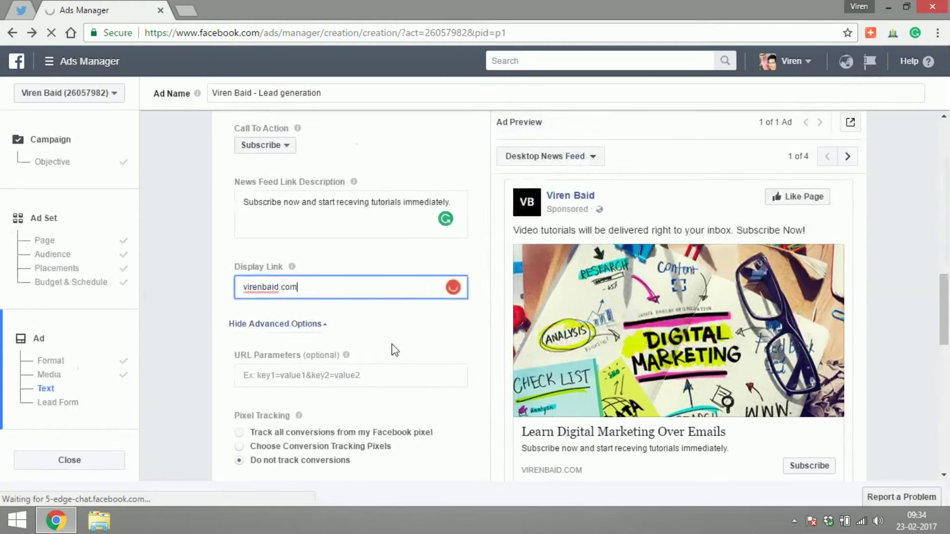
scroll(392, 350, down, 2)
click(325, 247)
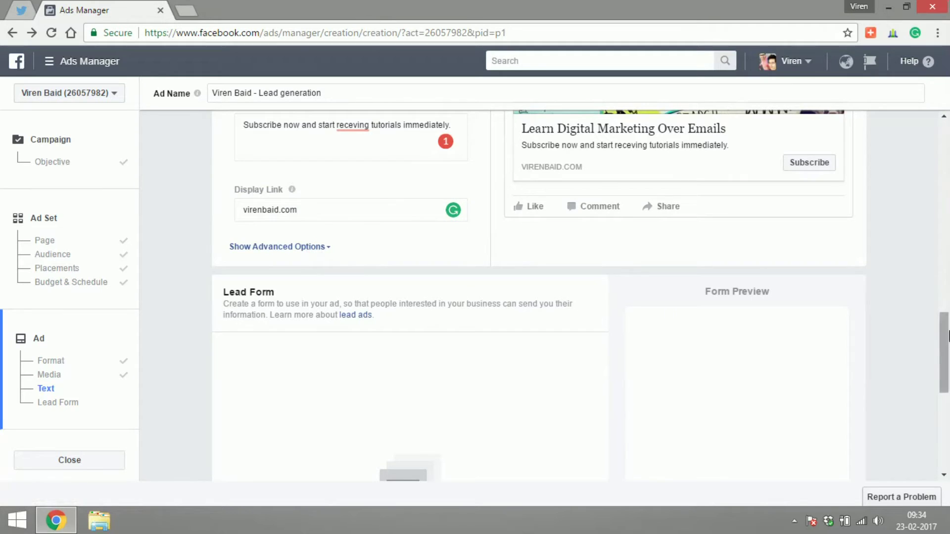
scroll(637, 299, down, 3)
scroll(638, 299, down, 1)
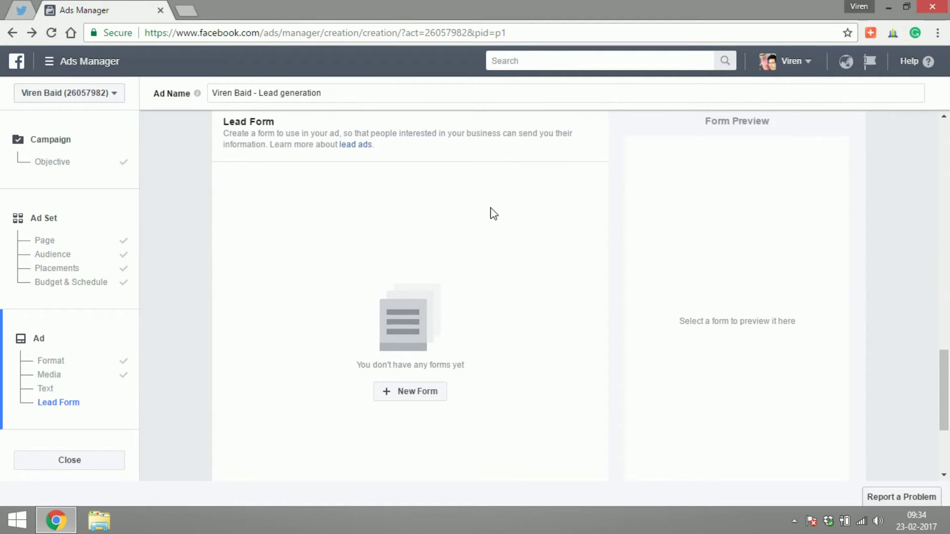
Create a new lead form named 'Digital Marketing Course over Email'
click(427, 394)
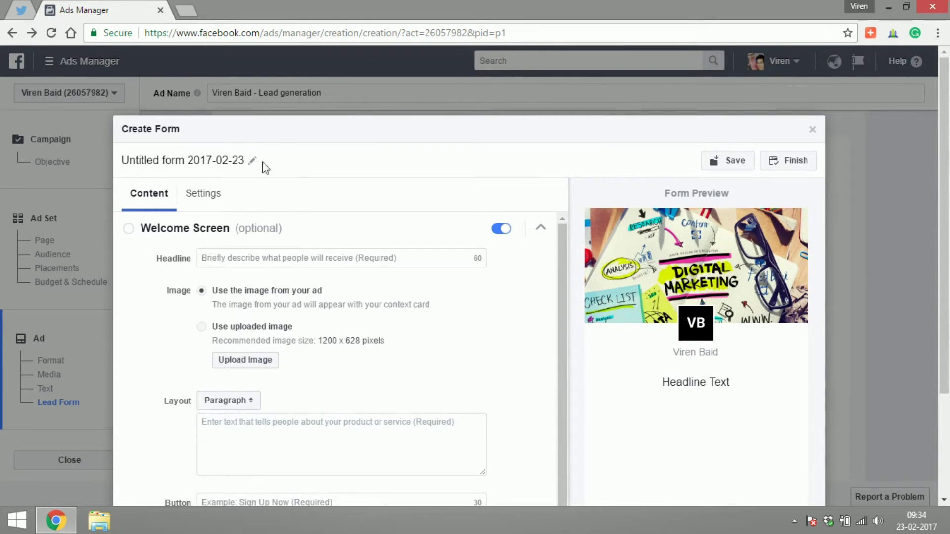
click(235, 160)
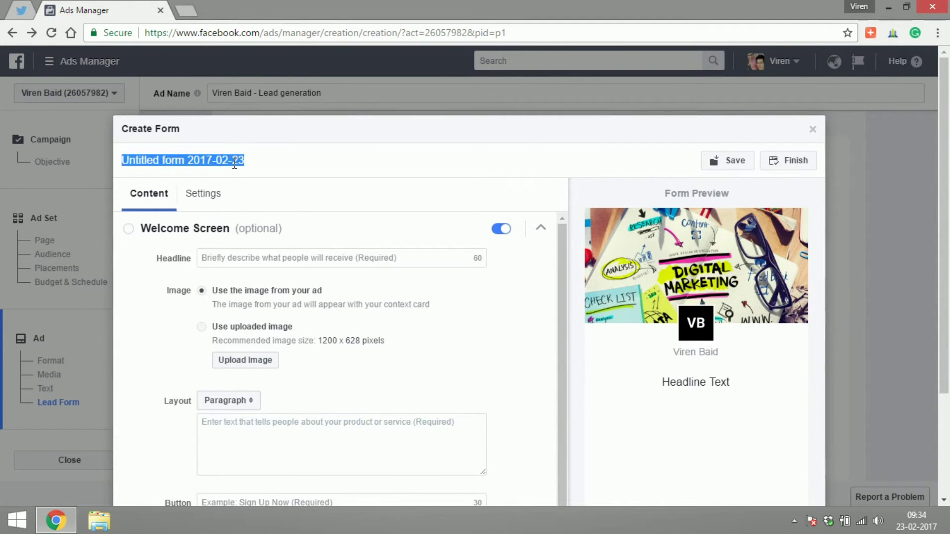
text(Digital Marketing Course over Email)
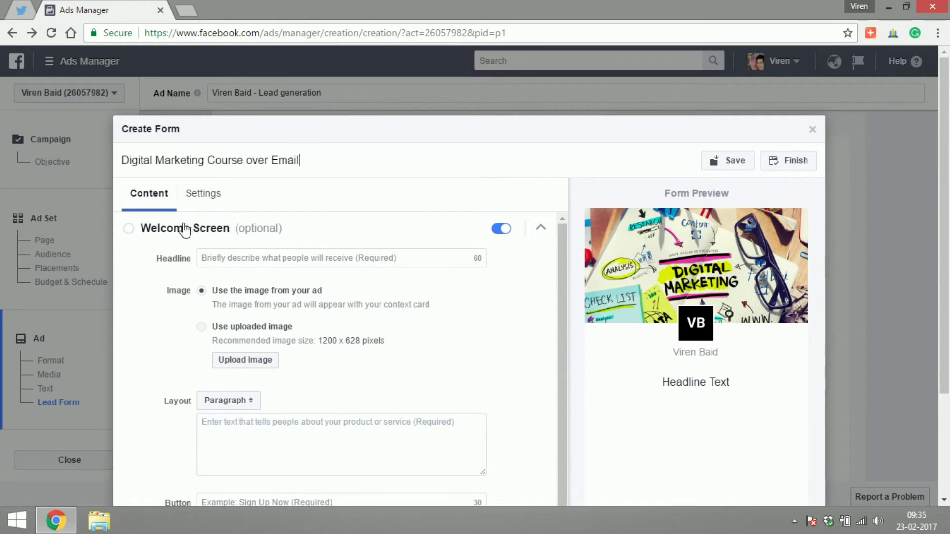
Set the welcome screen headline to 'Learn Digital Marketing Over Emails', fixing the capitalization
click(217, 254)
text(Learn Digital Marketing OVer Emails)
click(303, 257)
key(BackSpace)
text(v)
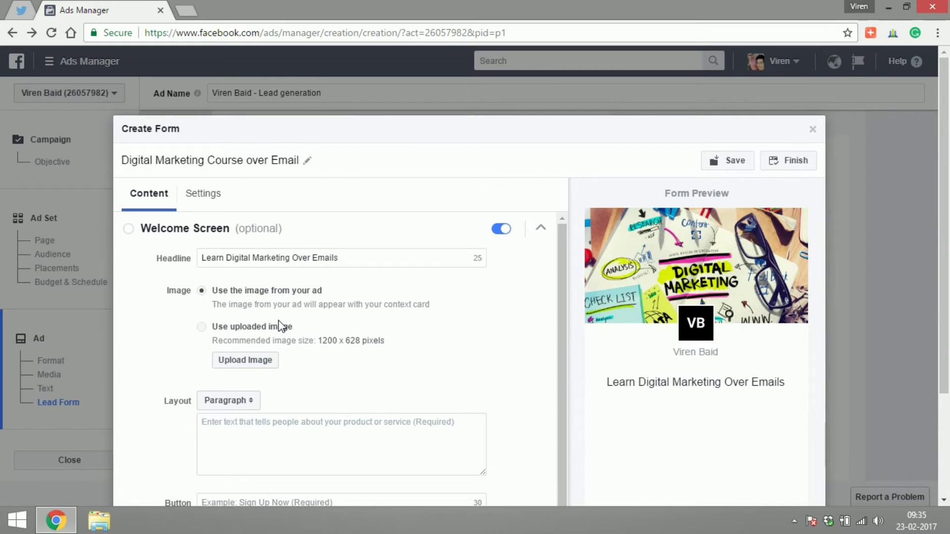
Write the welcome description 'Subscribe using your email id to start receiving video tutorial immediately.' and button 'Enroll Now'
scroll(478, 293, down, 1)
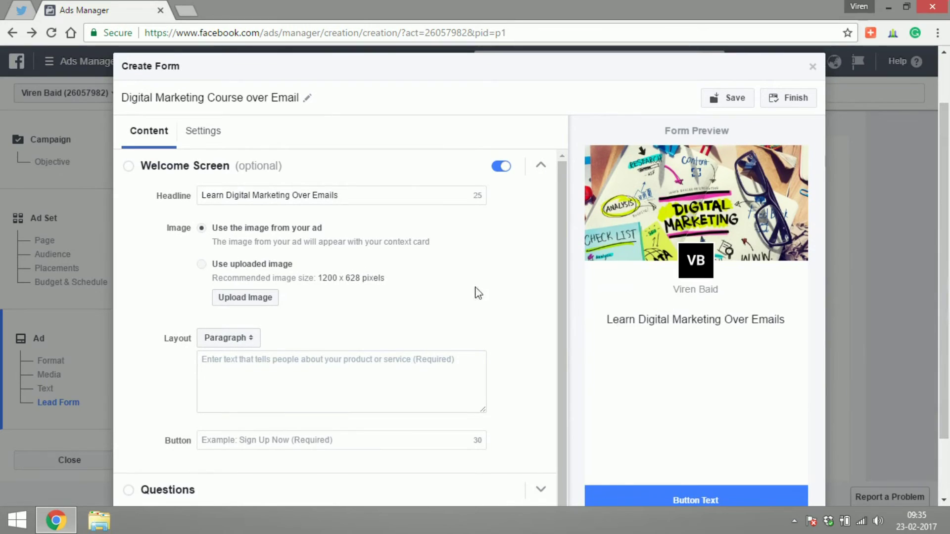
click(225, 386)
text(Submit your email)
key(ctrl+a)
text(Subscribe usin)
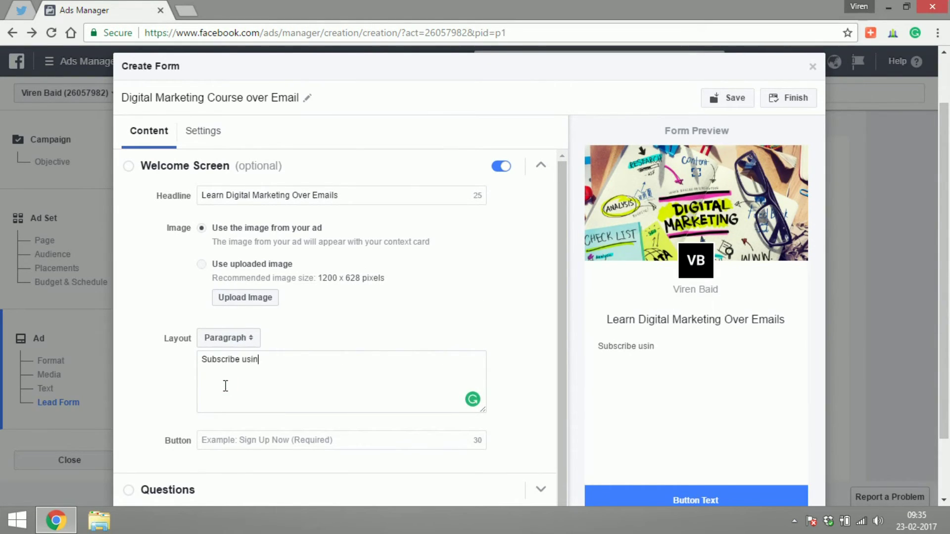
text(g your email id to start receiving video tutorial immediately.)
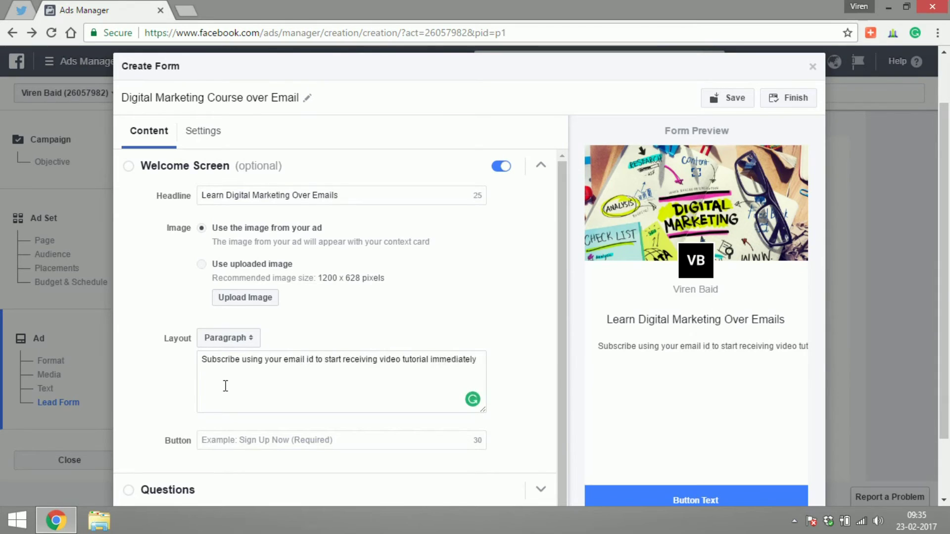
click(357, 440)
scroll(357, 393, down, 1)
text(Enroll Now)
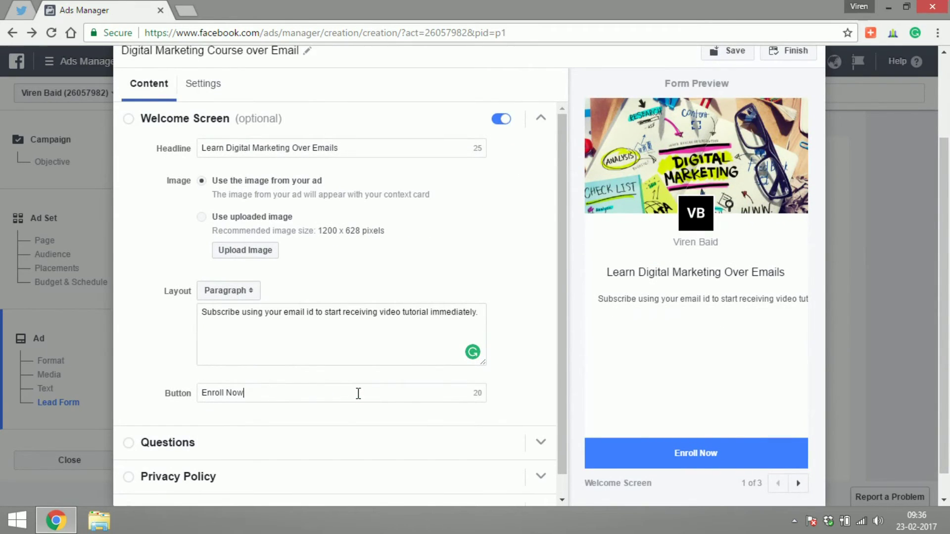
Collapse the Welcome Screen section and expand the Questions section
click(134, 123)
click(128, 123)
click(144, 120)
click(176, 156)
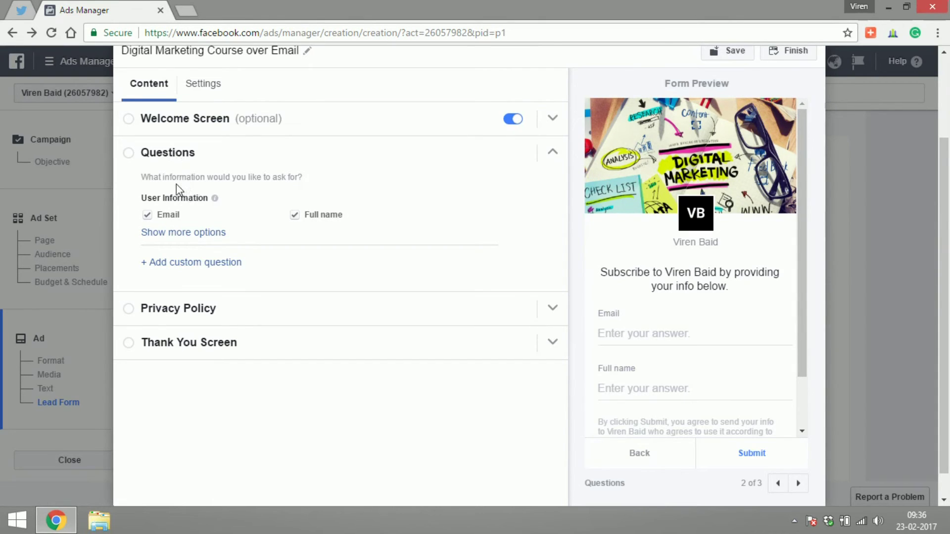
Replace the Full name question with First name and Last name, leaving phone number off
click(176, 234)
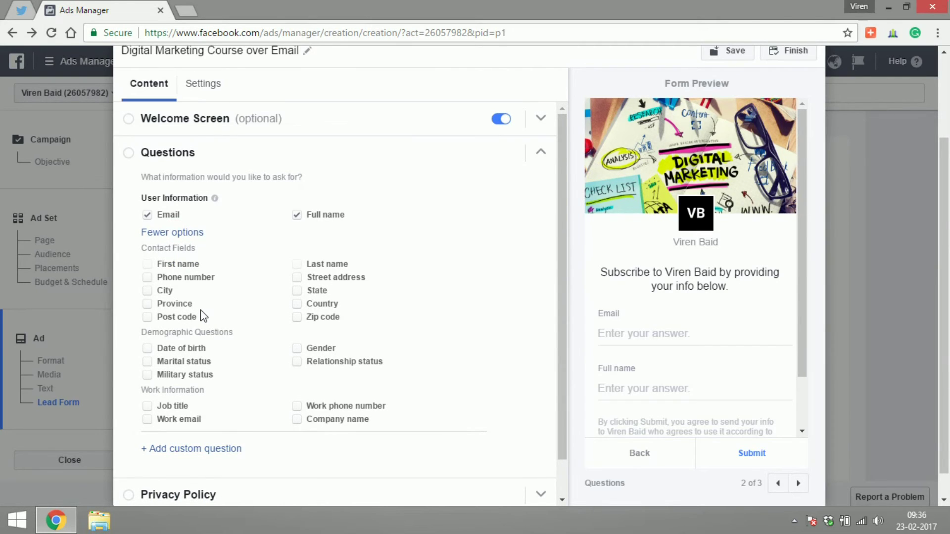
click(296, 216)
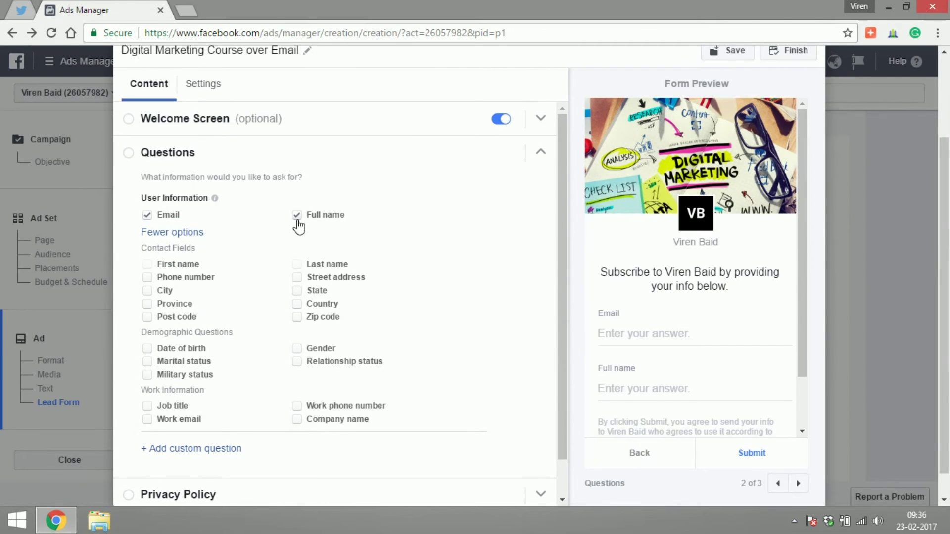
click(147, 263)
click(296, 264)
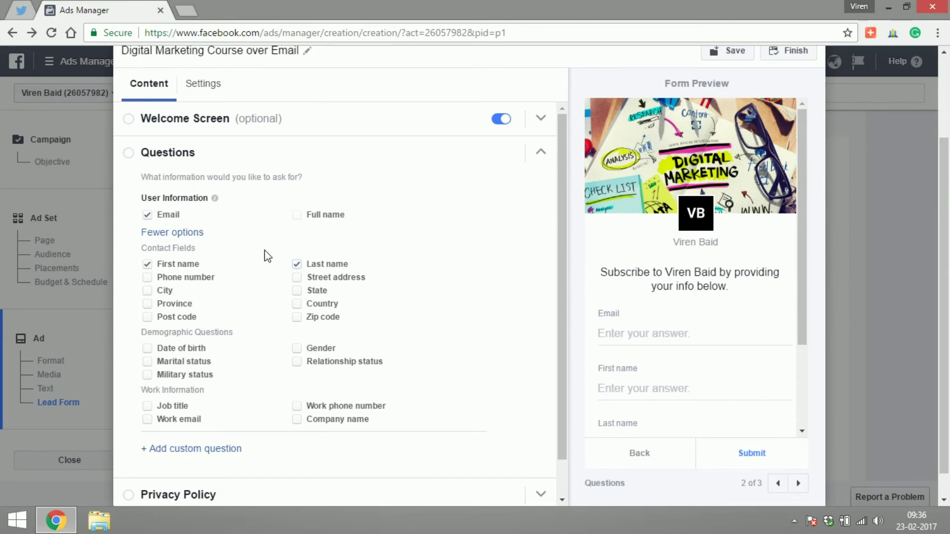
click(194, 280)
click(193, 280)
Add and then remove a custom question, and expand the Privacy Policy section
scroll(405, 275, down, 2)
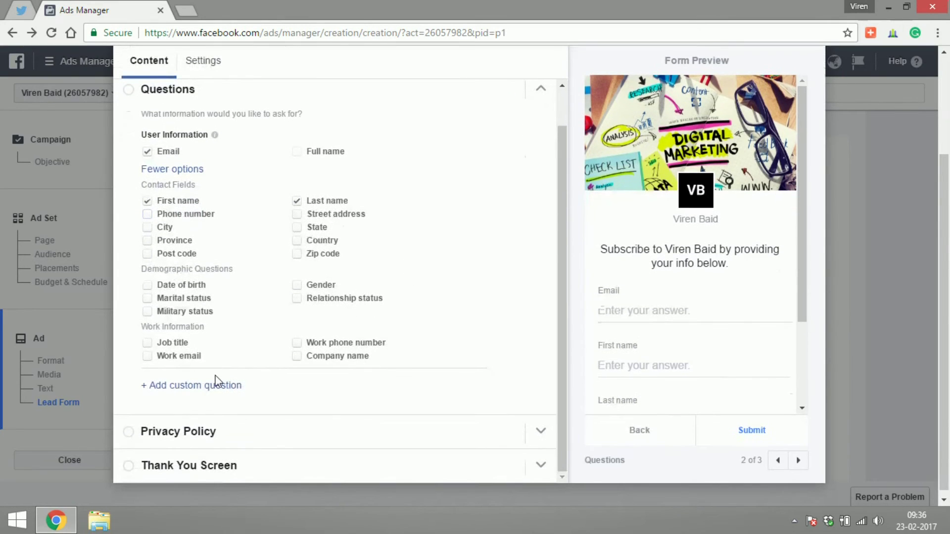
click(210, 387)
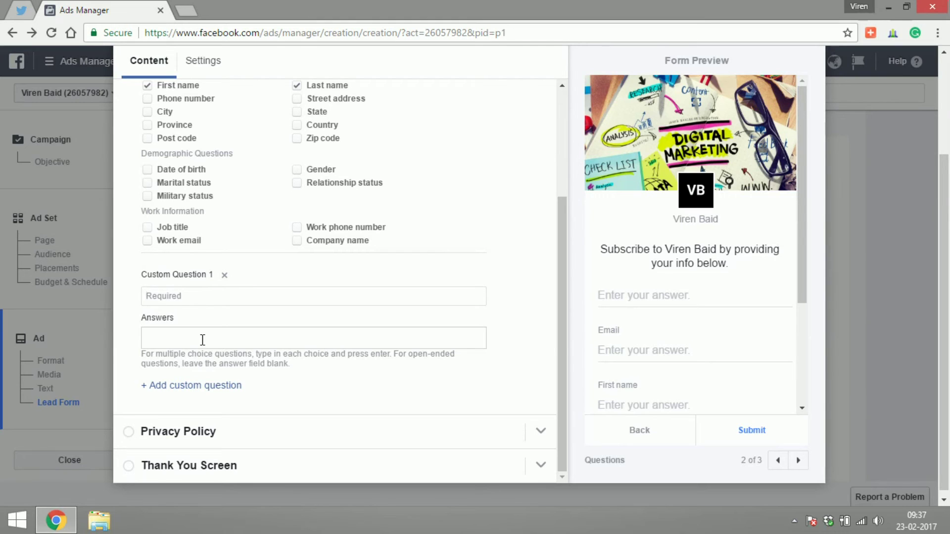
click(224, 275)
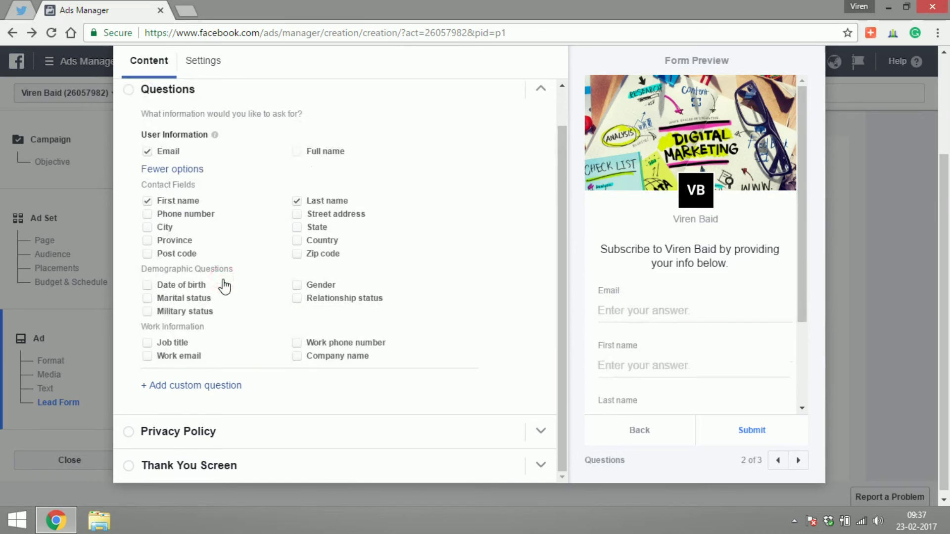
click(334, 431)
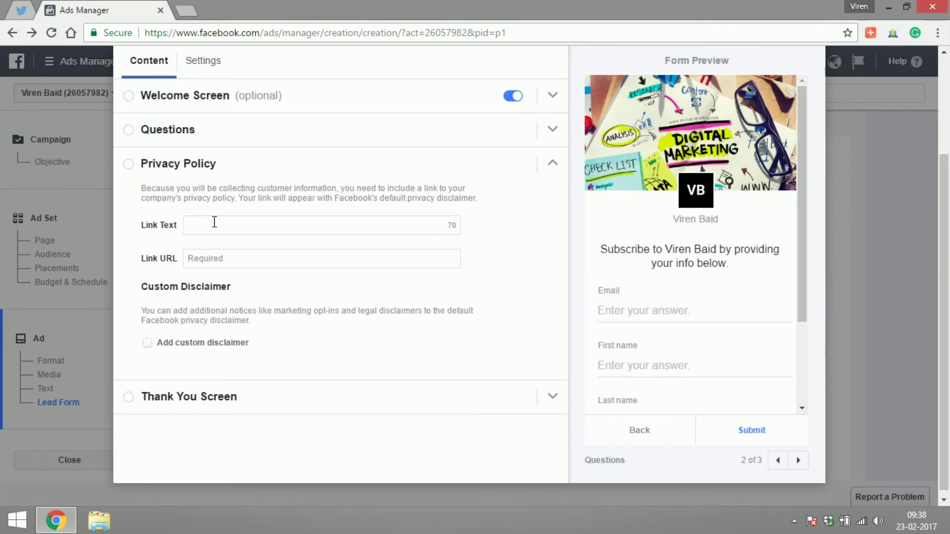
text(Privacy Policy)
key(Tab)
text(http://virenbaid.com/privacy)
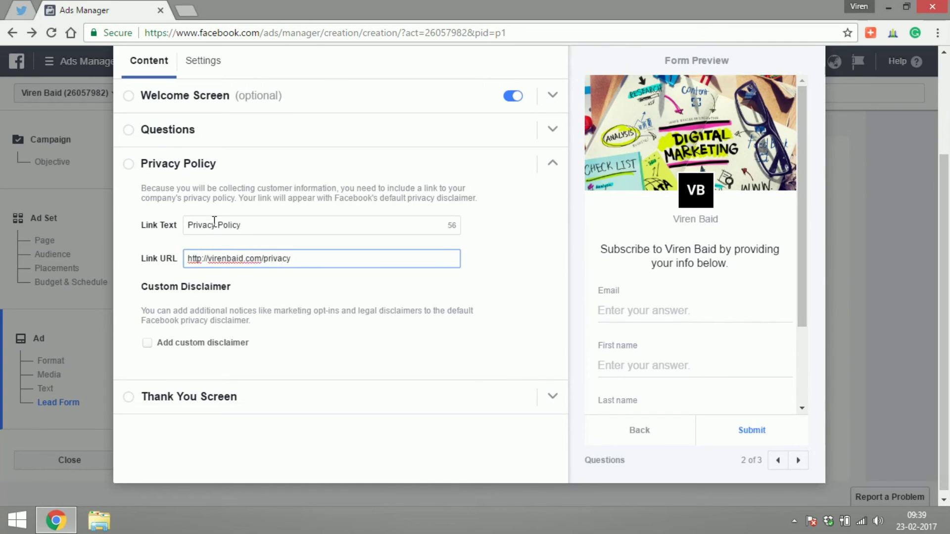
click(246, 322)
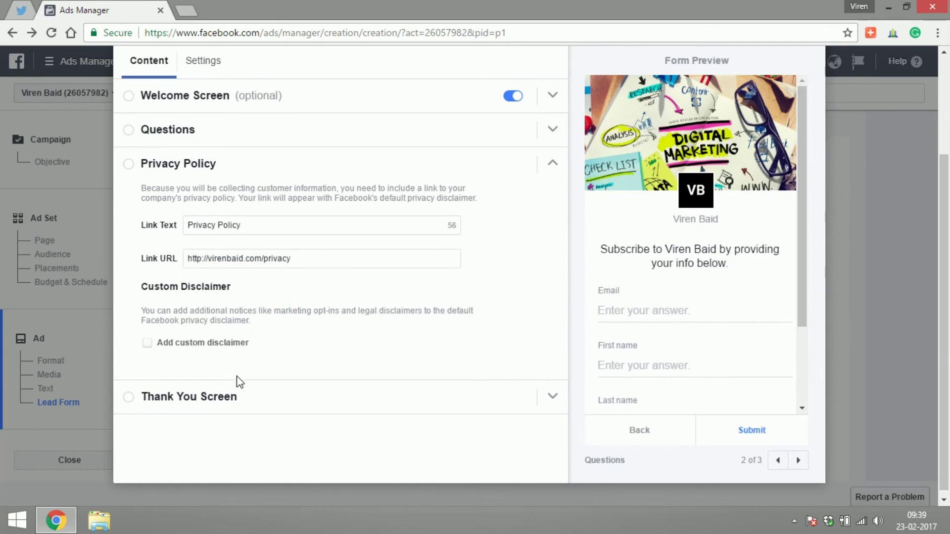
Paste the site URL as the Thank You Screen website link and finish the form
click(219, 391)
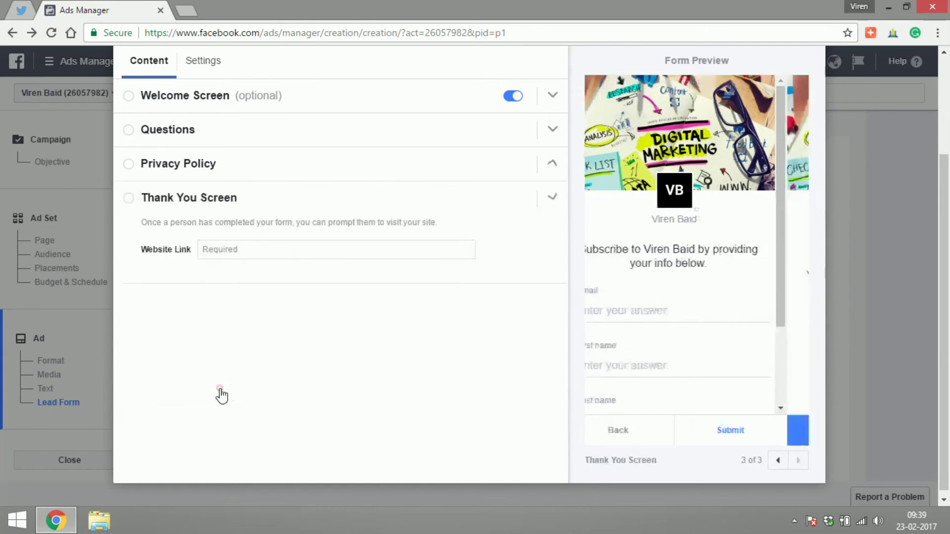
click(232, 252)
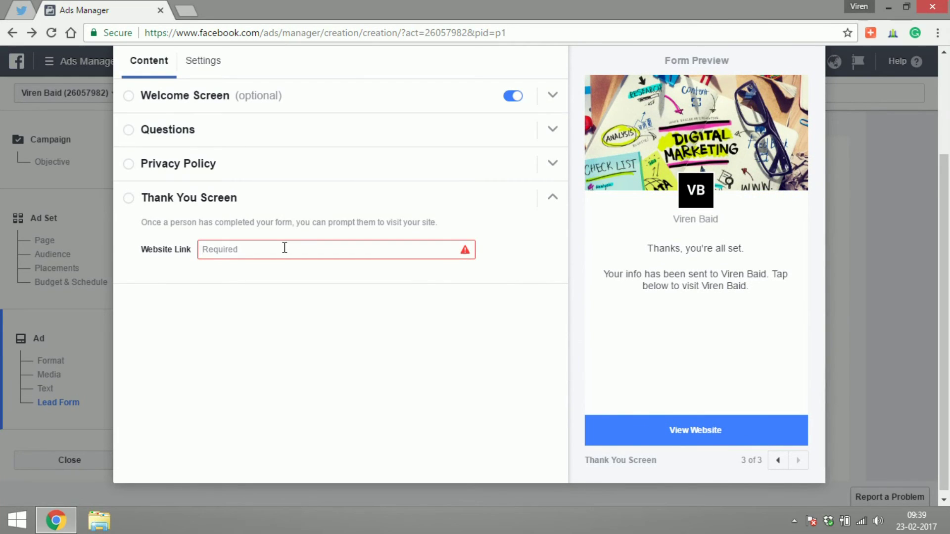
click(221, 248)
text(http://virenbaid.com)
click(299, 330)
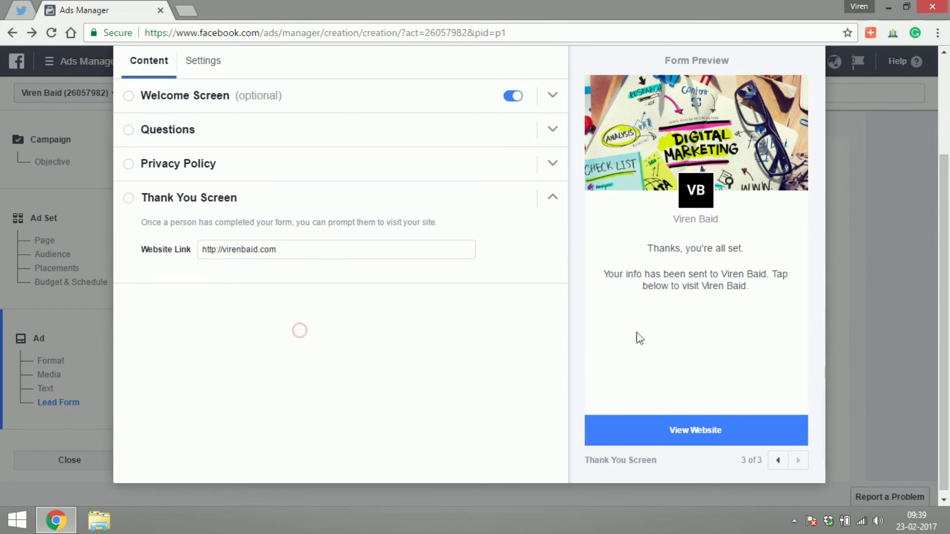
scroll(469, 277, up, 3)
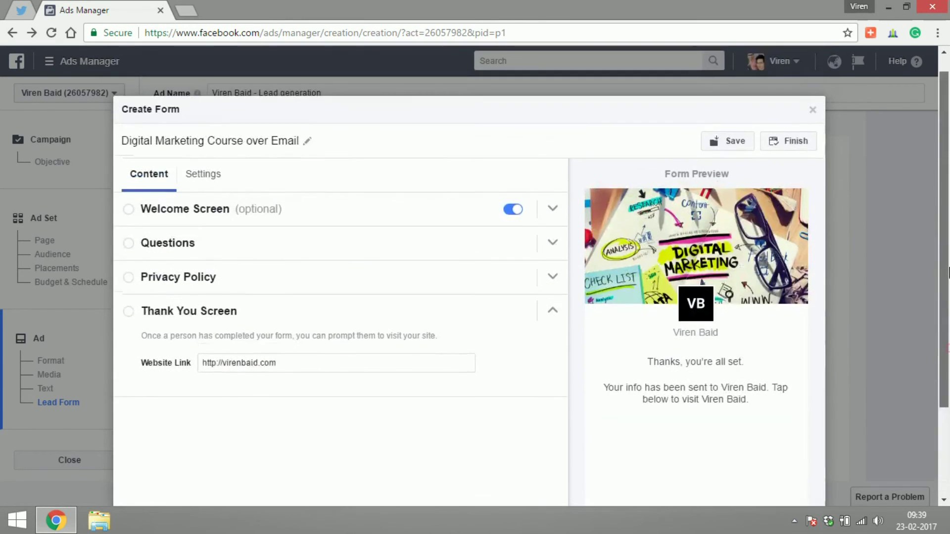
click(785, 147)
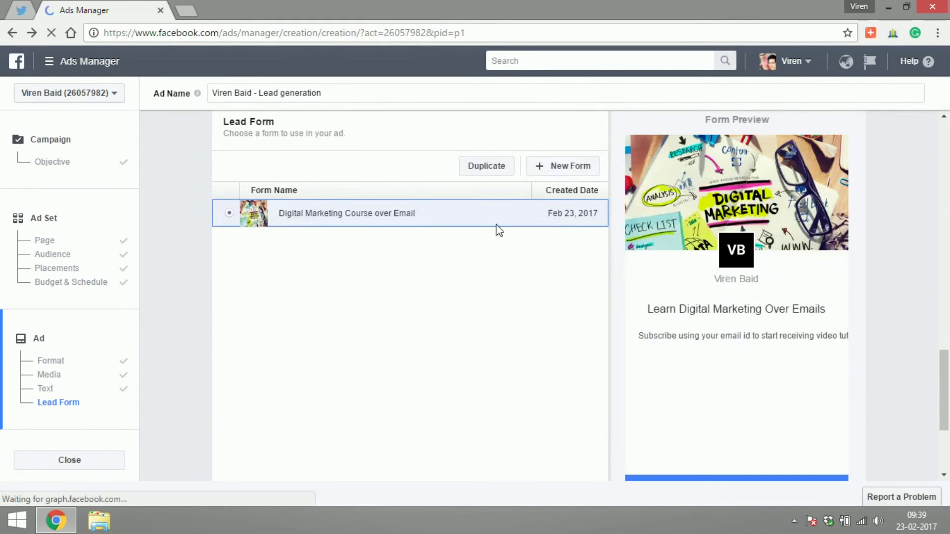
Place the ad order and review the campaign, now Pending Review at ₹100.00 daily
drag(948, 398, 948, 418)
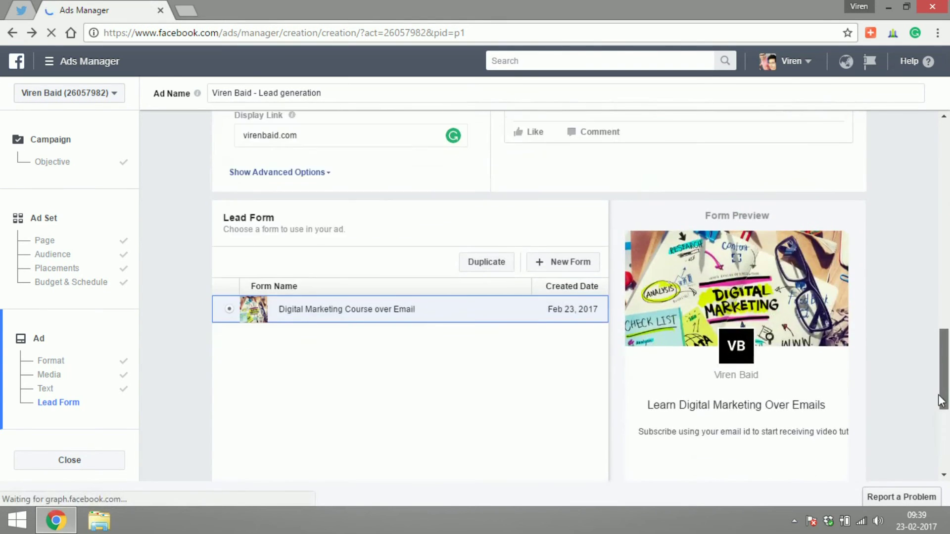
click(839, 477)
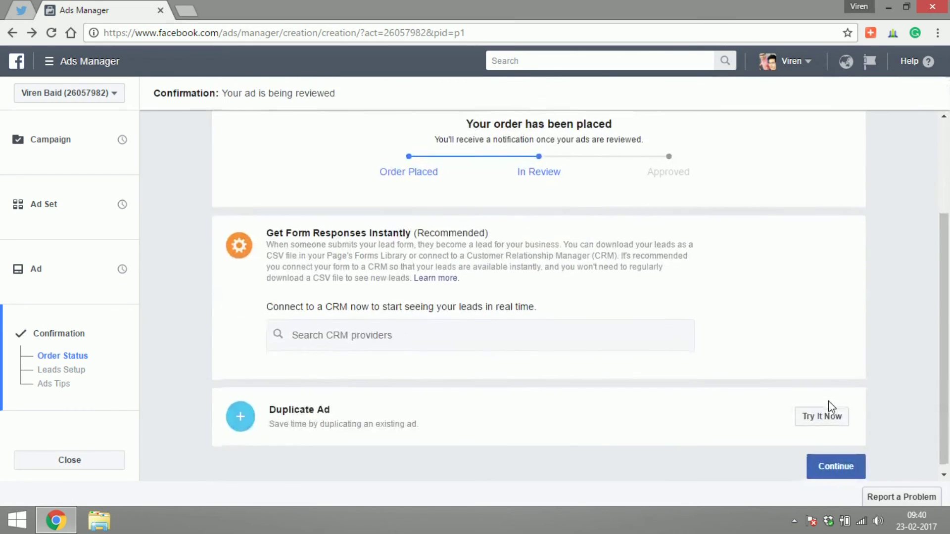
click(815, 469)
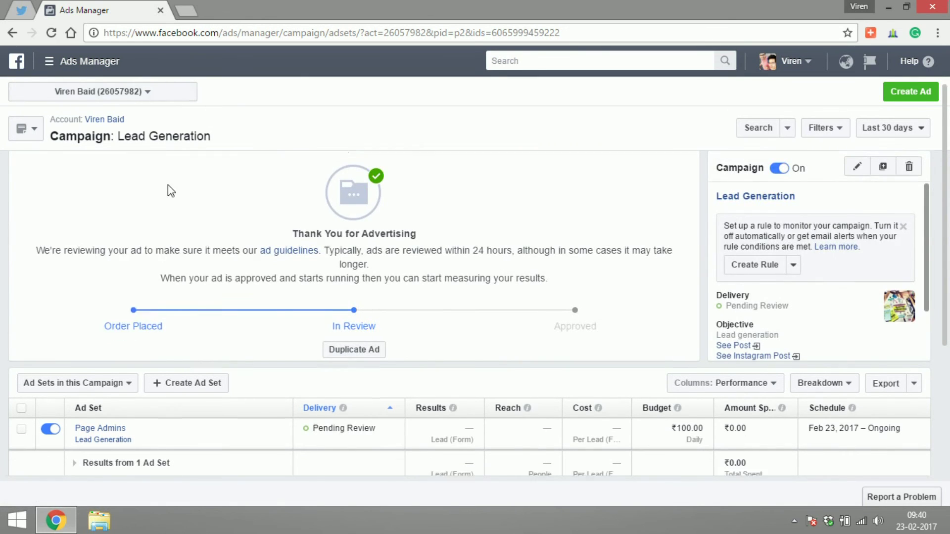
scroll(169, 191, down, 4)
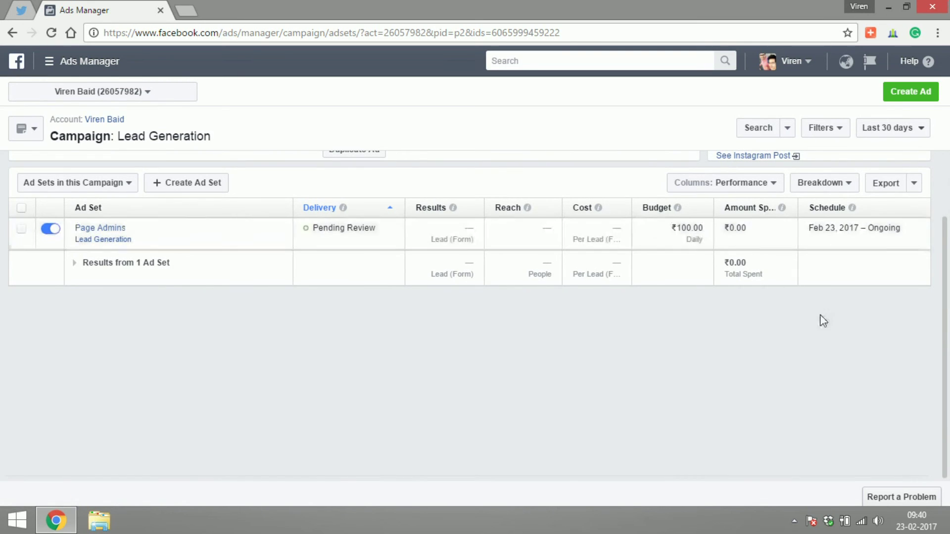
scroll(947, 278, up, 2)
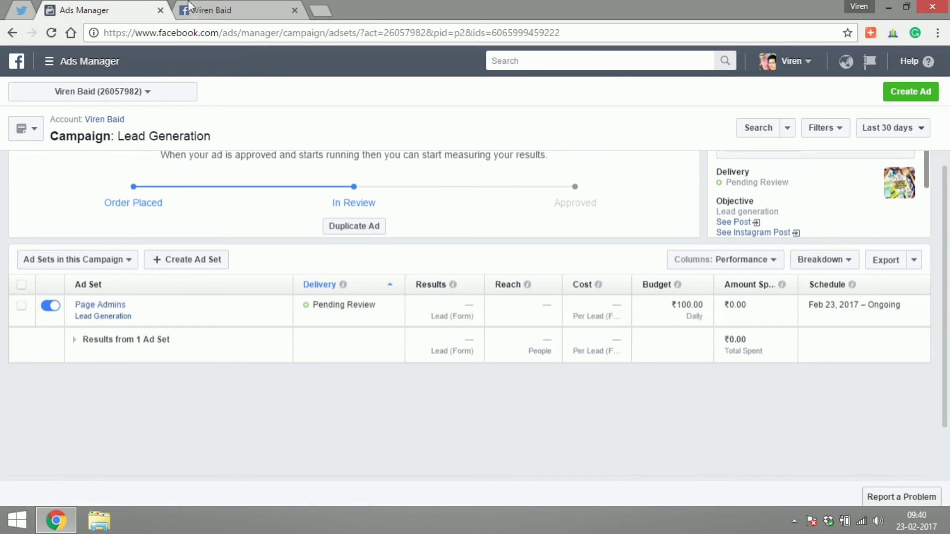
Browse the page's Forms Library and Draft Forms Library in Publishing Tools, ending on Leads Setup
click(224, 5)
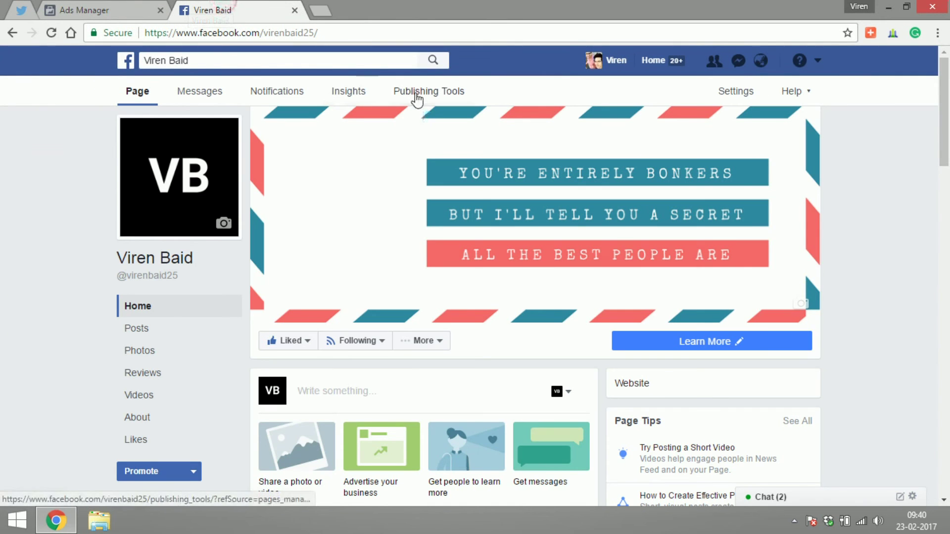
click(416, 94)
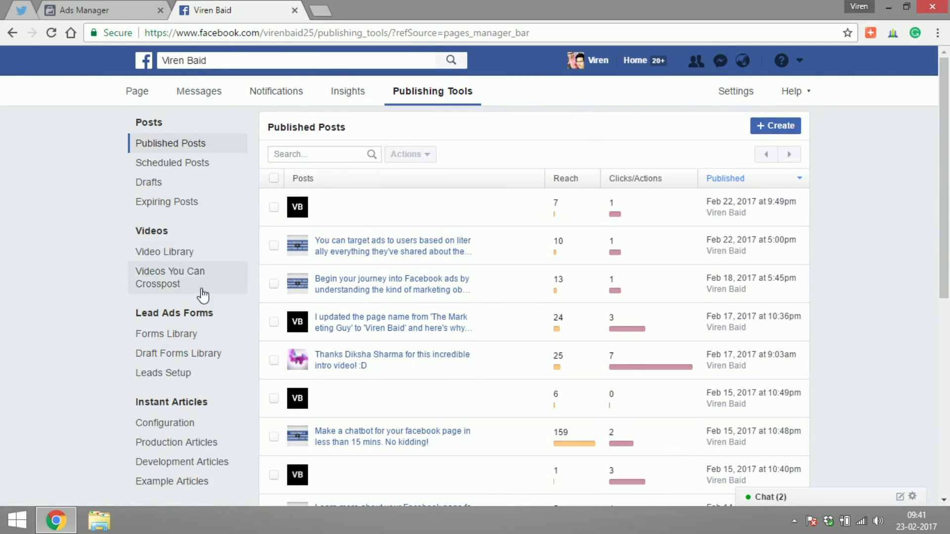
click(174, 336)
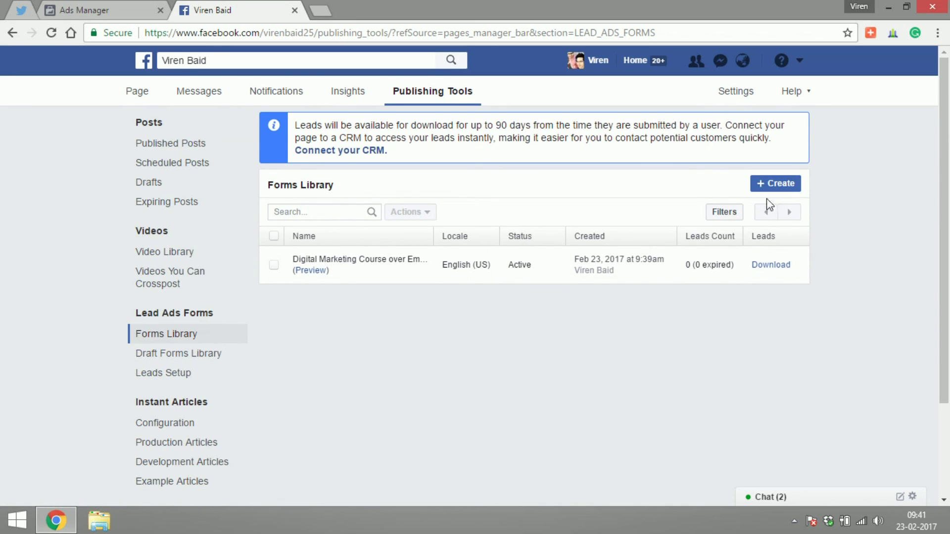
click(200, 359)
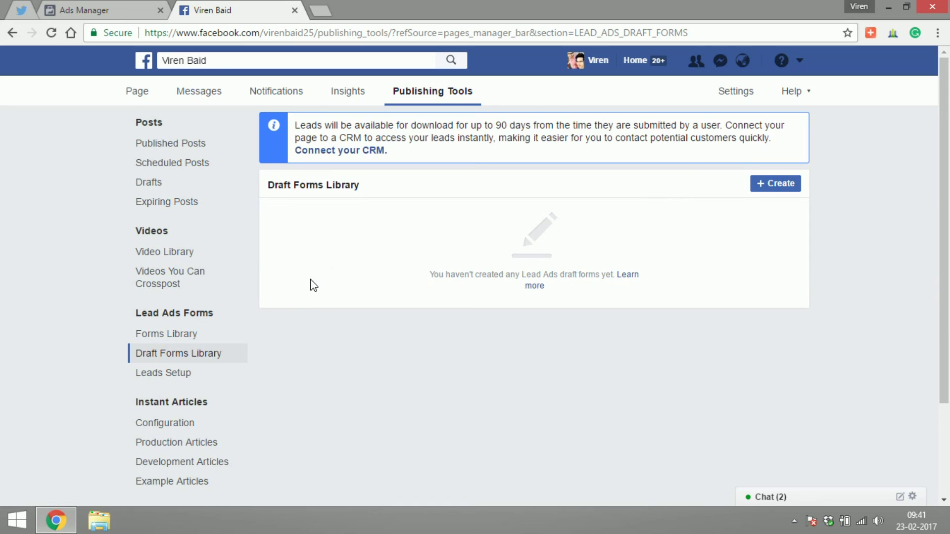
click(193, 370)
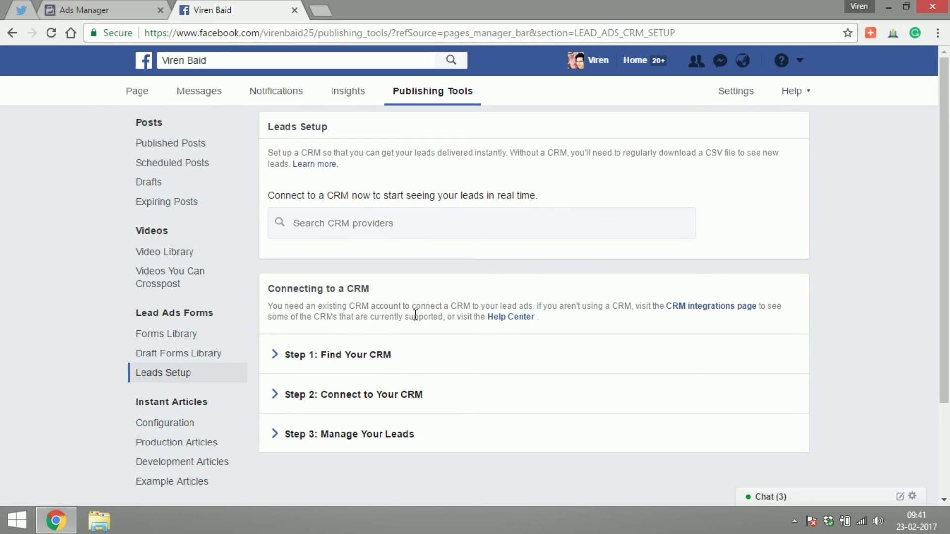
click(197, 333)
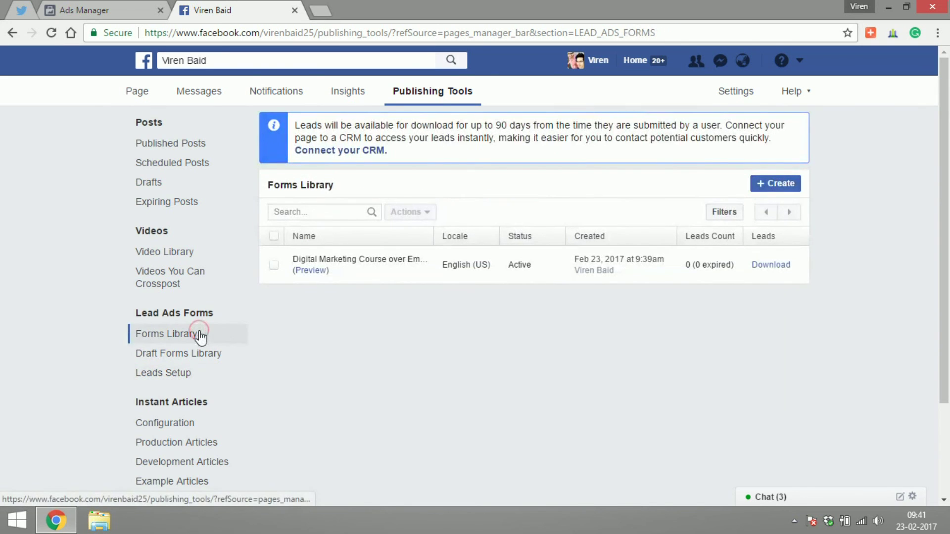
click(205, 380)
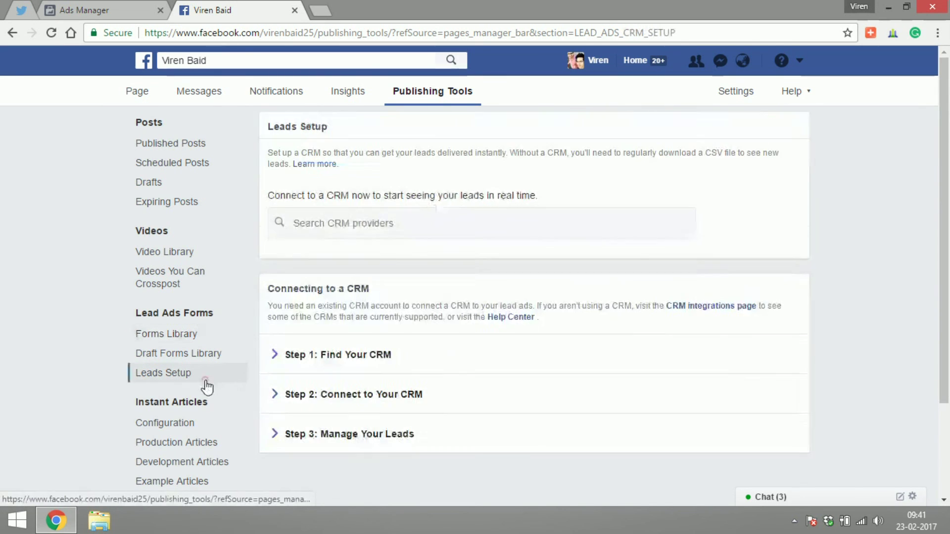